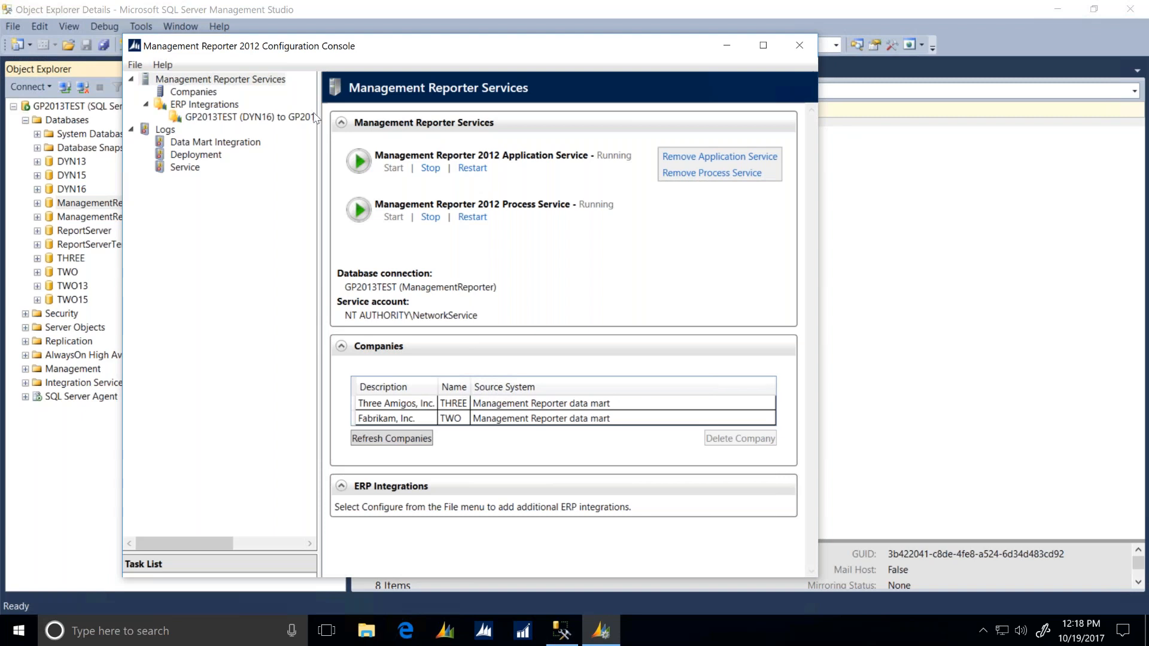
# Make a full disk backup of the ManagementReporter database in SQL Server Management Studio, using the default .bak destination.
pyautogui.click(100, 205)
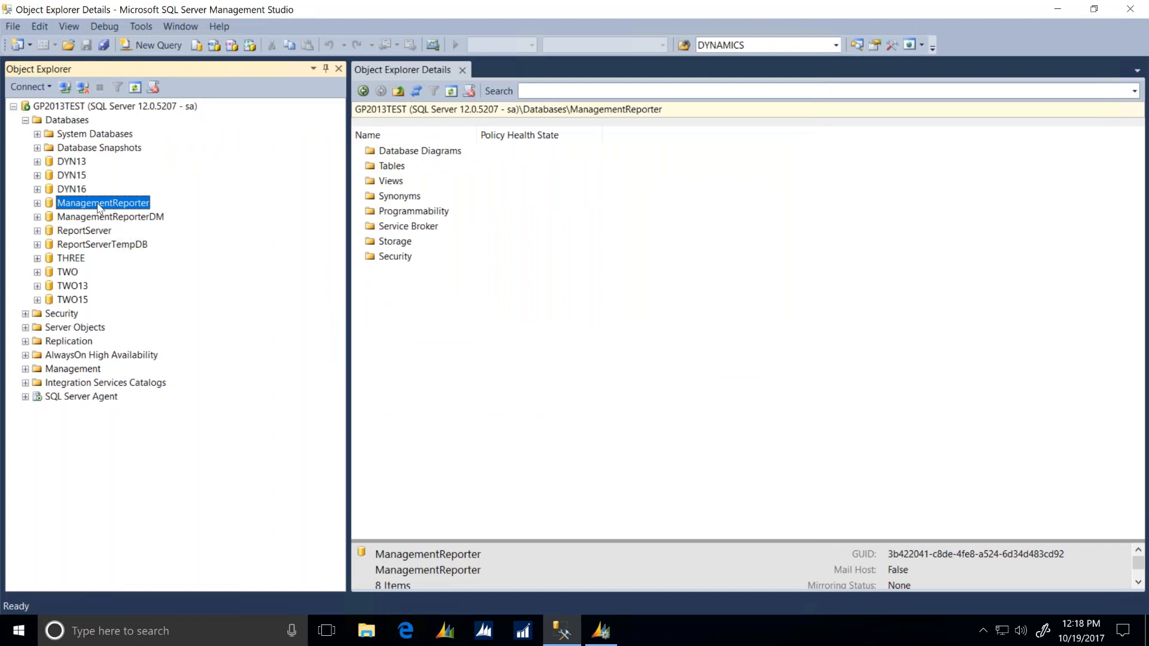
pyautogui.rightClick(99, 206)
pyautogui.moveTo(202, 264)
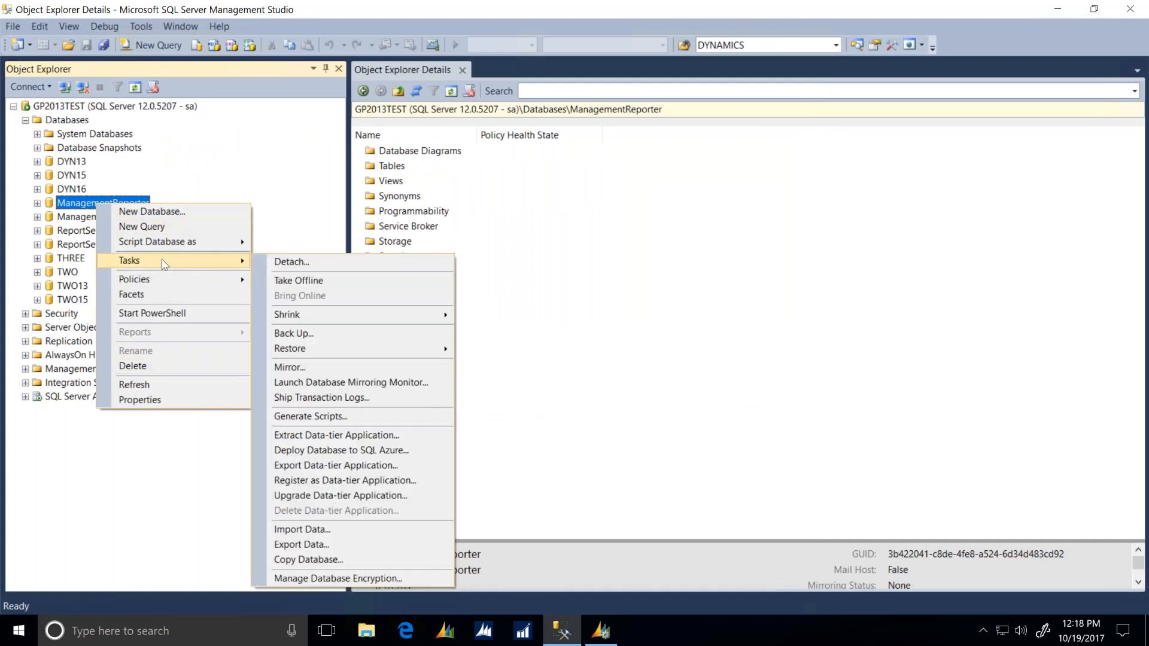
pyautogui.click(314, 335)
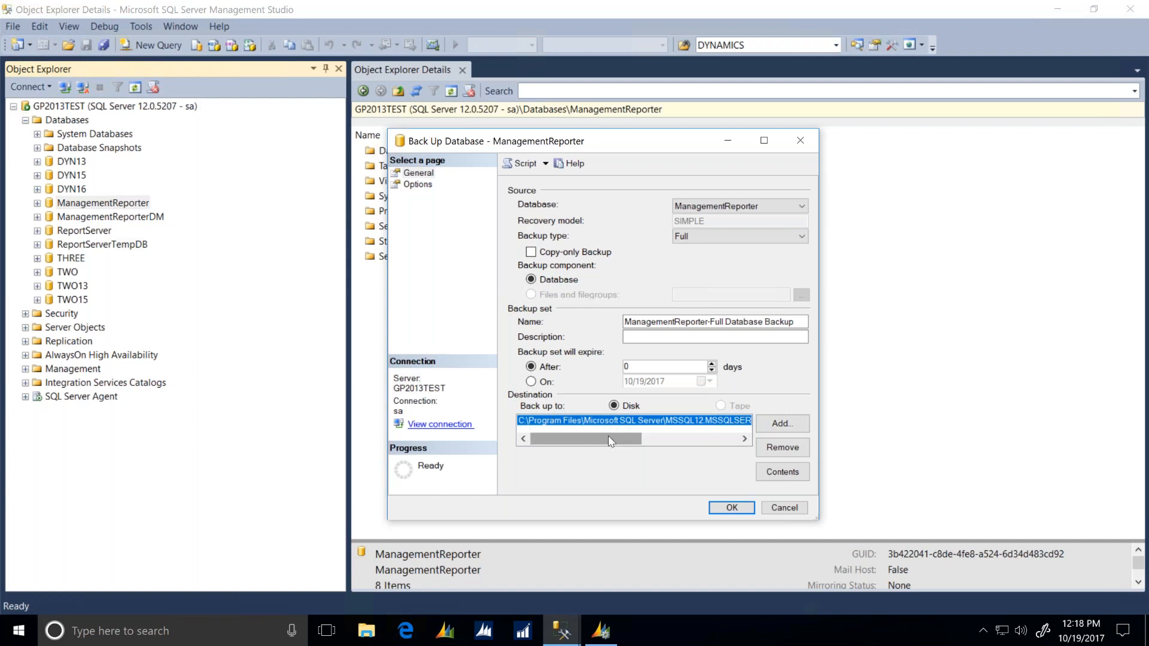
pyautogui.moveTo(606, 435); pyautogui.dragTo(700, 446)
pyautogui.click(745, 509)
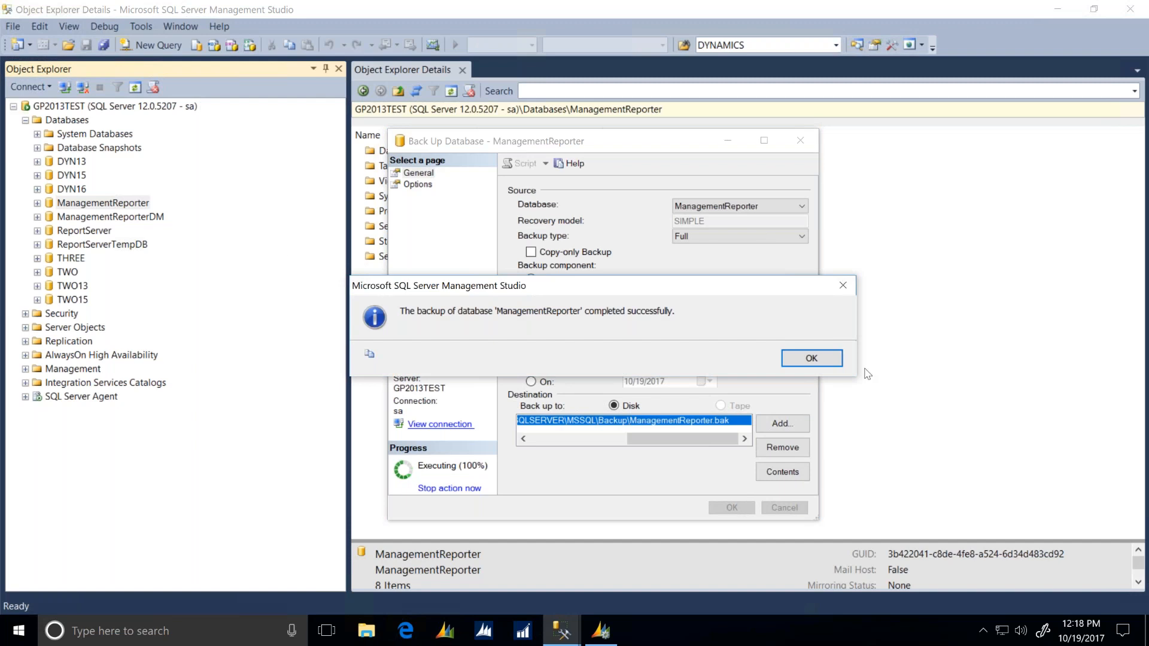
pyautogui.click(812, 359)
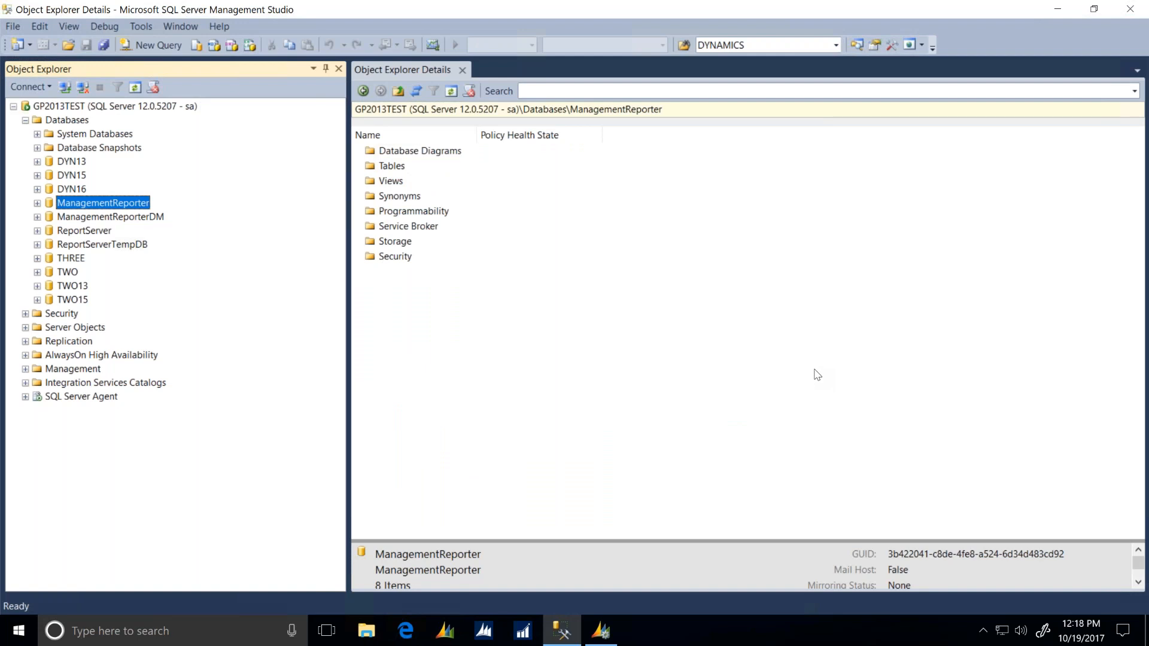
# In the Management Reporter Configuration Console, disable and remove the GP2013TEST (DYN16) to GP2013TEST (ManagementReporterDM) ERP integration.
pyautogui.click(602, 631)
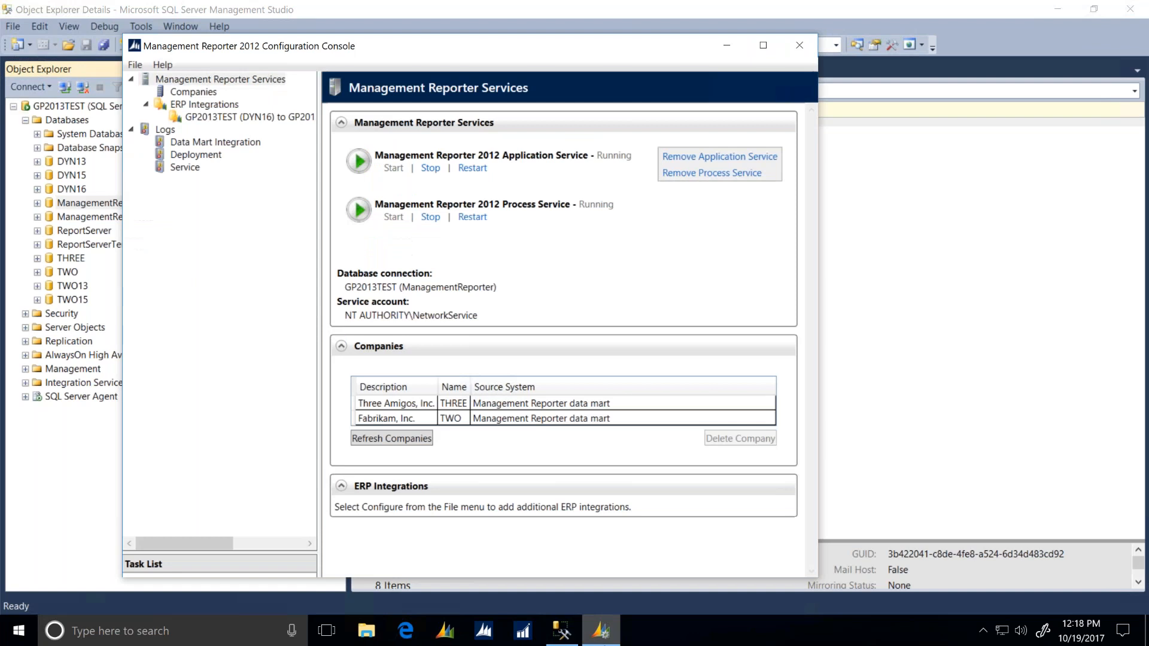
pyautogui.click(253, 119)
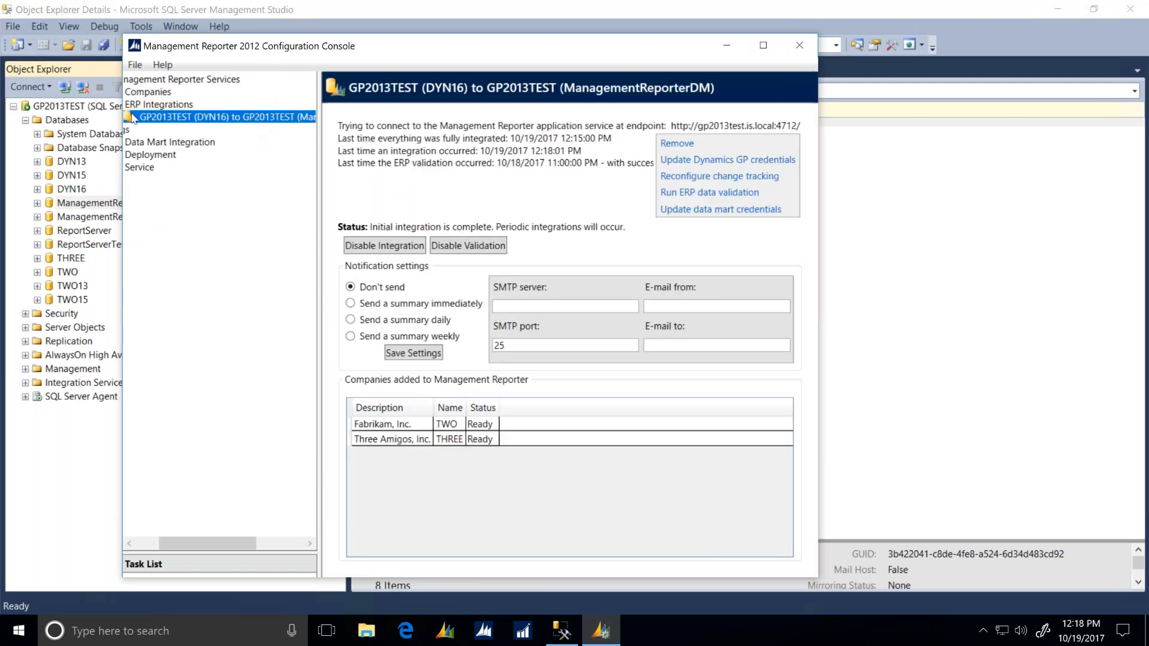
pyautogui.click(372, 248)
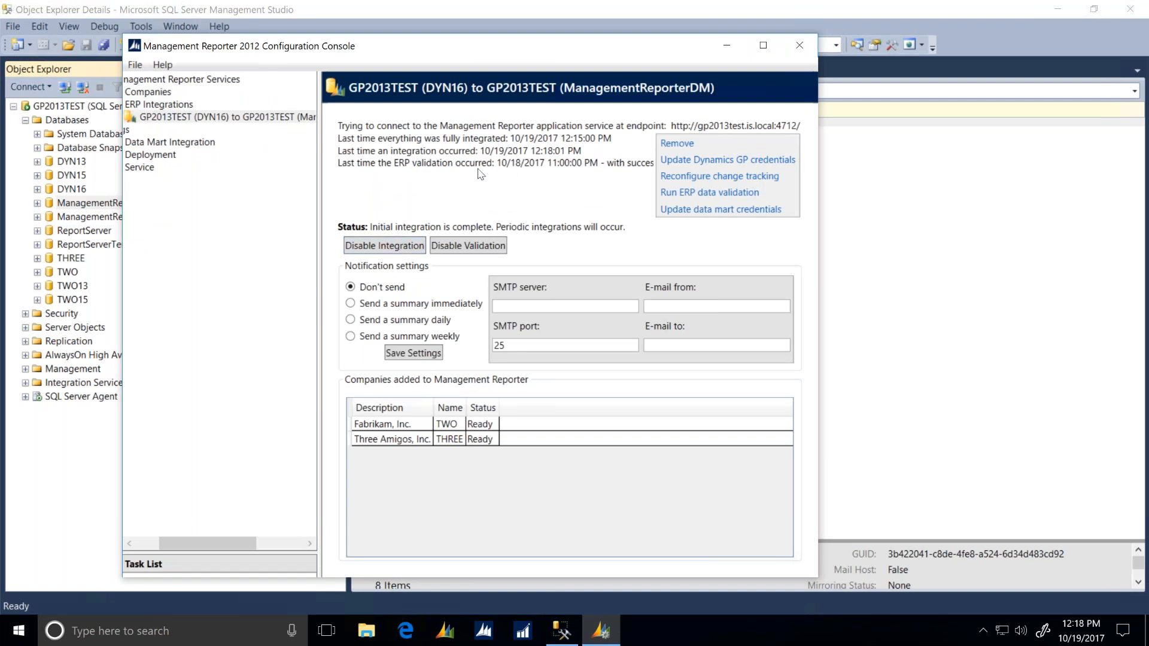
pyautogui.moveTo(457, 54); pyautogui.dragTo(521, 45)
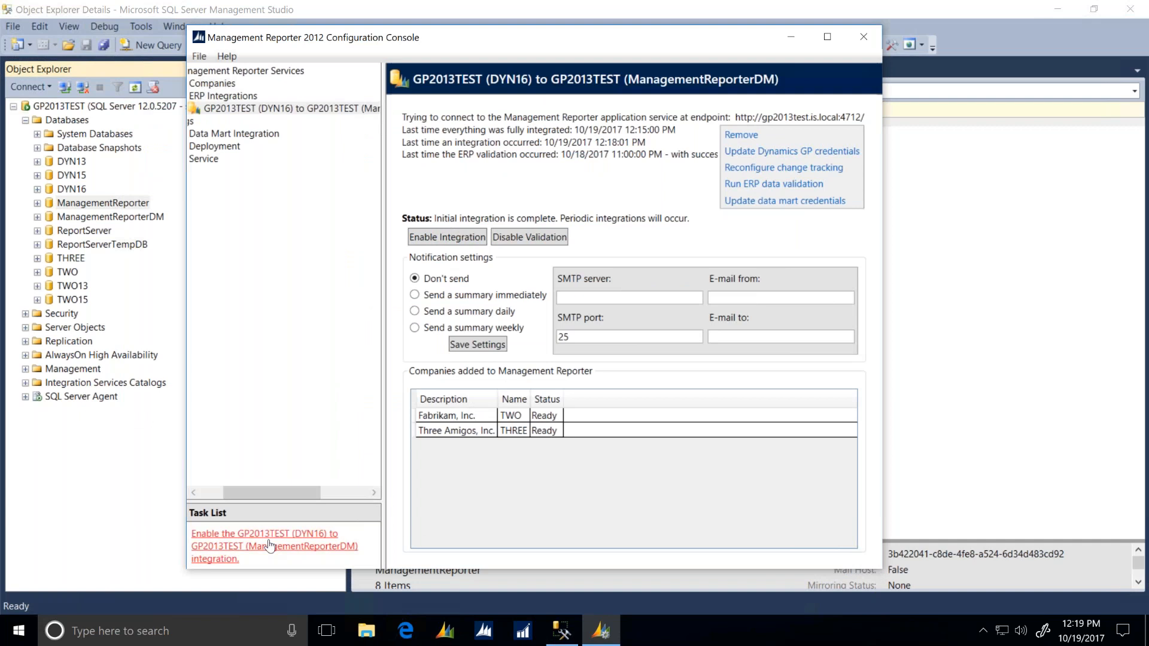
pyautogui.click(742, 136)
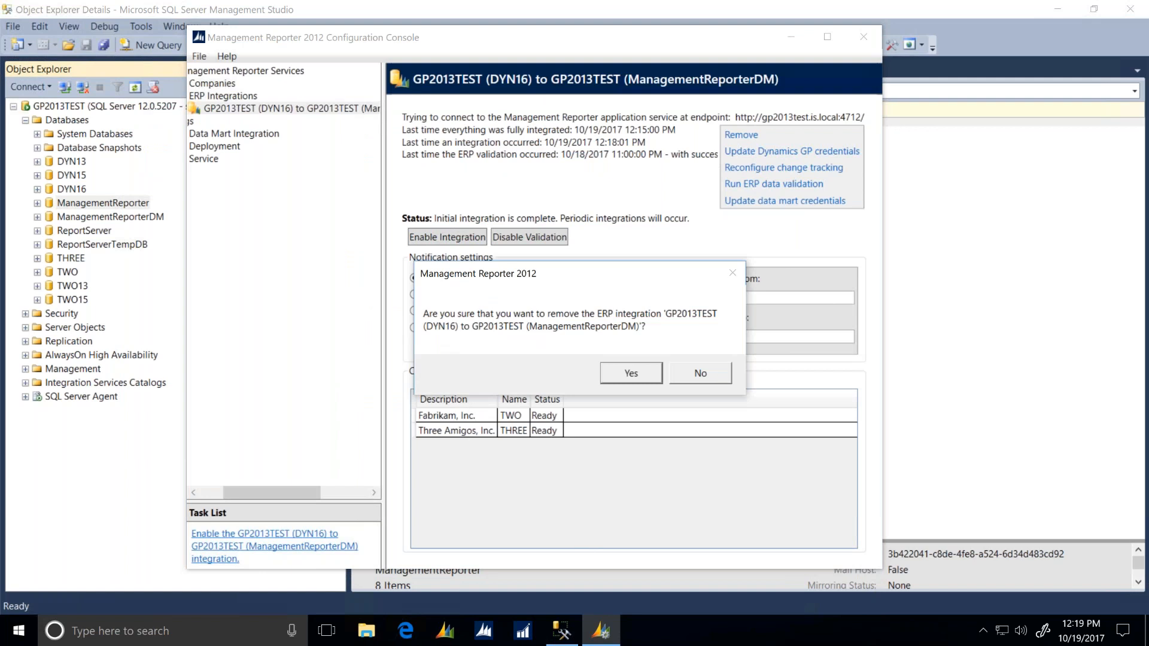
pyautogui.click(631, 372)
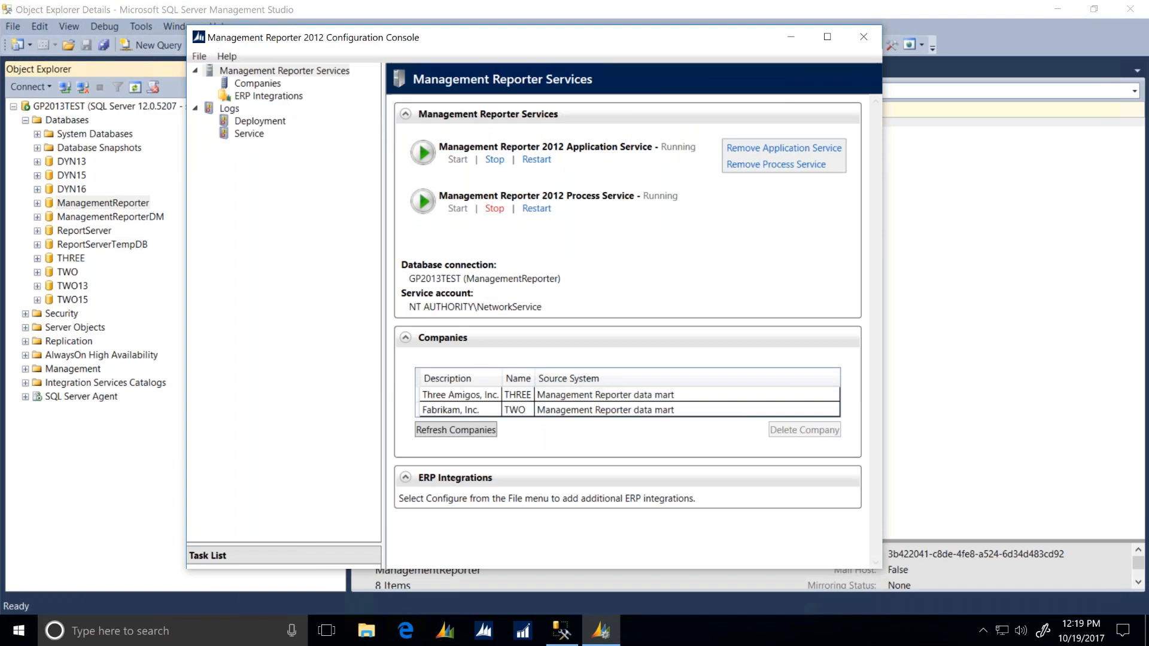
# Stop the Management Reporter 2012 Process Service and Application Service.
pyautogui.click(494, 208)
pyautogui.click(494, 159)
# Delete the ManagementReporterDM database in SQL Server Management Studio, closing existing connections and removing its backup and restore history.
pyautogui.click(139, 221)
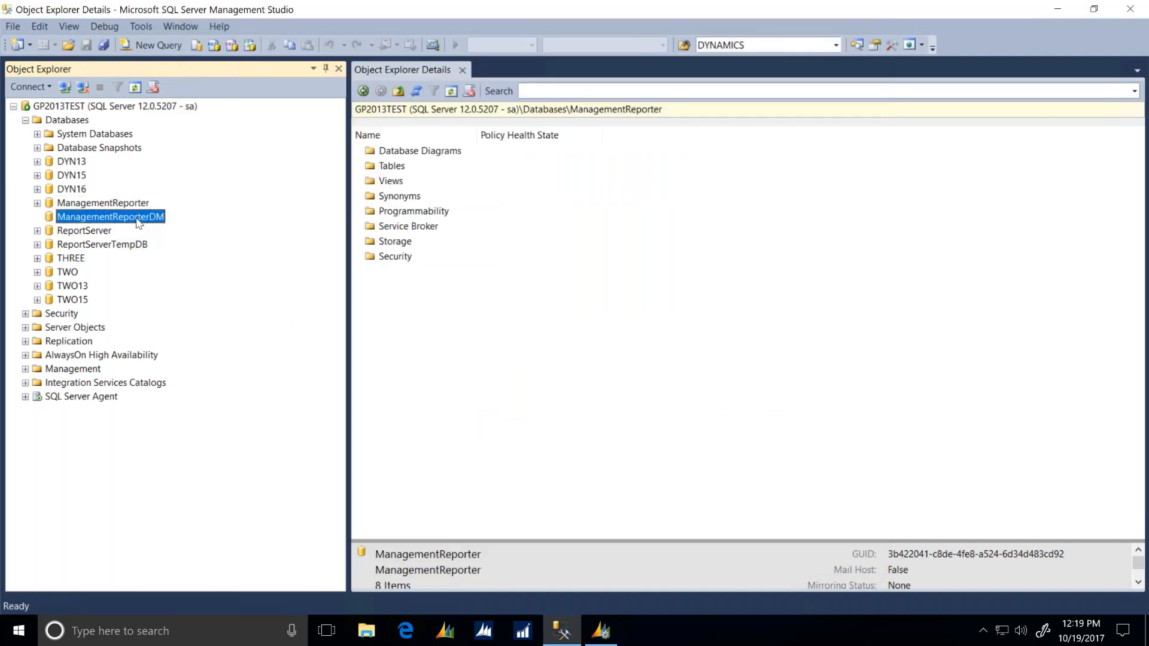
pyautogui.rightClick(96, 220)
pyautogui.moveTo(184, 282)
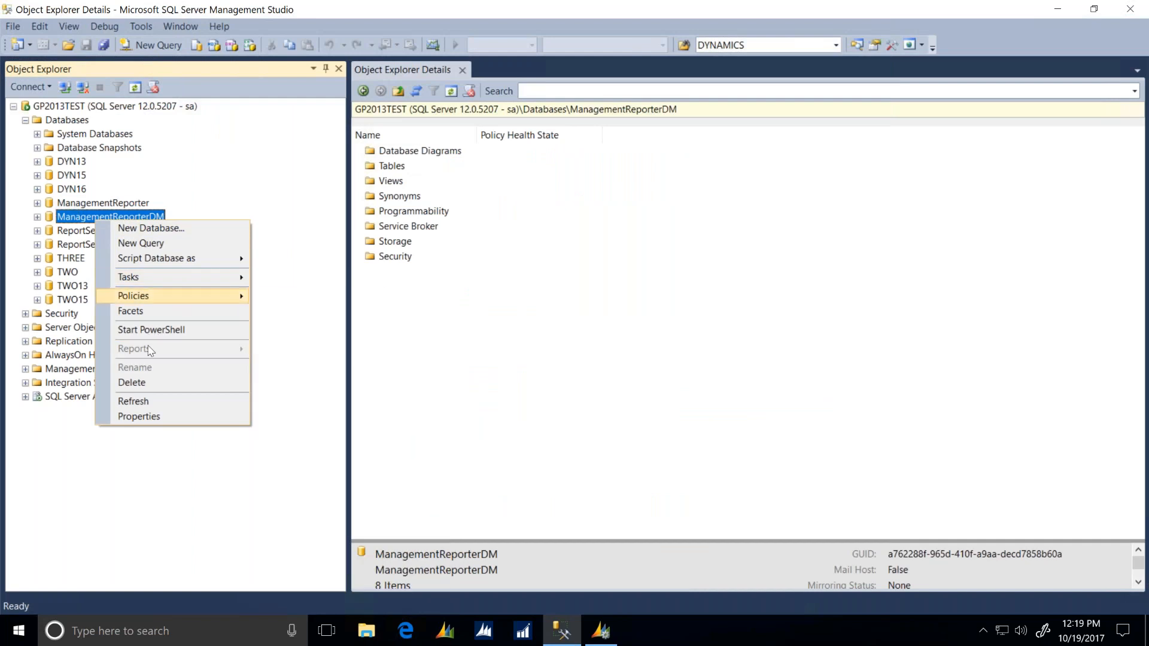
pyautogui.click(150, 383)
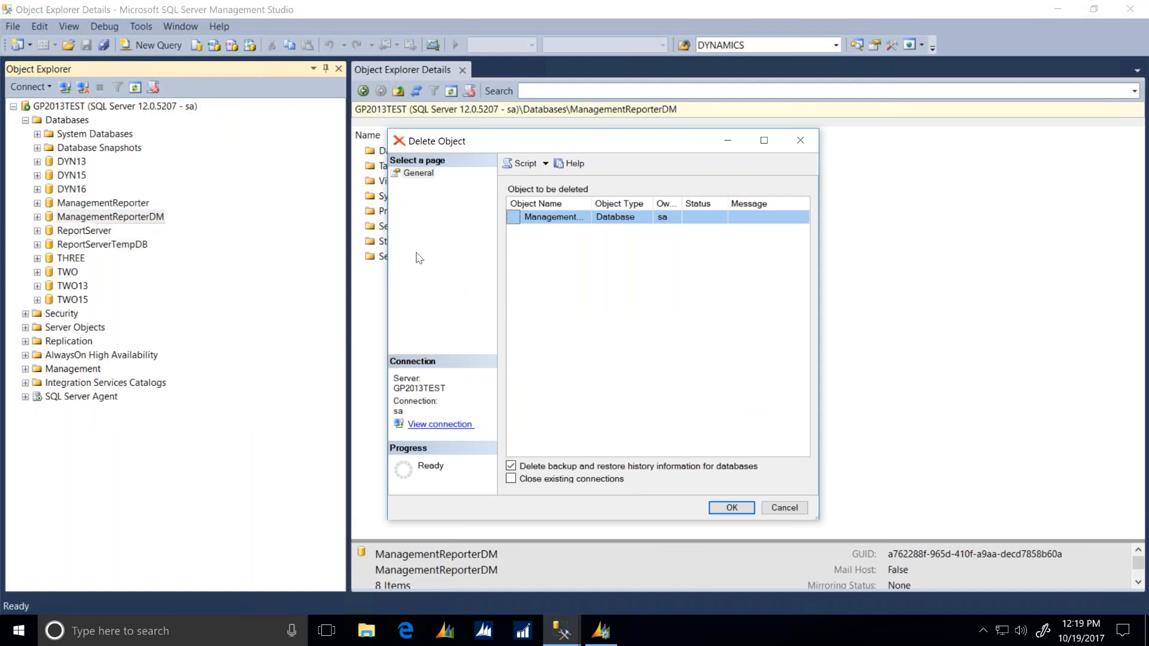
pyautogui.click(510, 478)
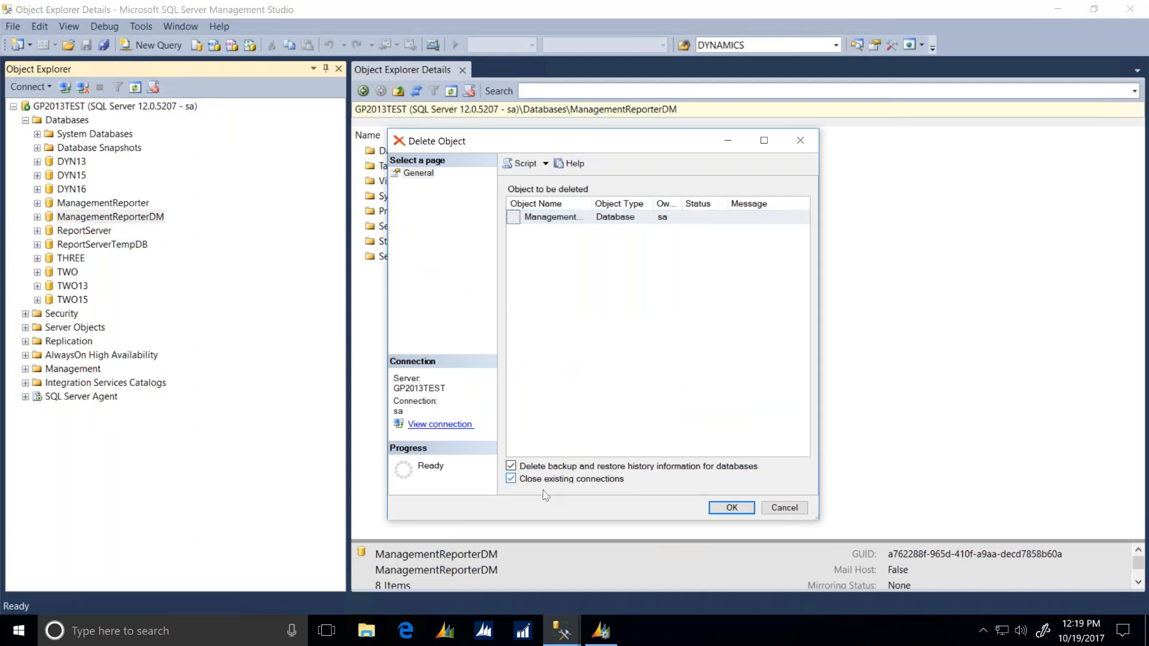
pyautogui.click(731, 508)
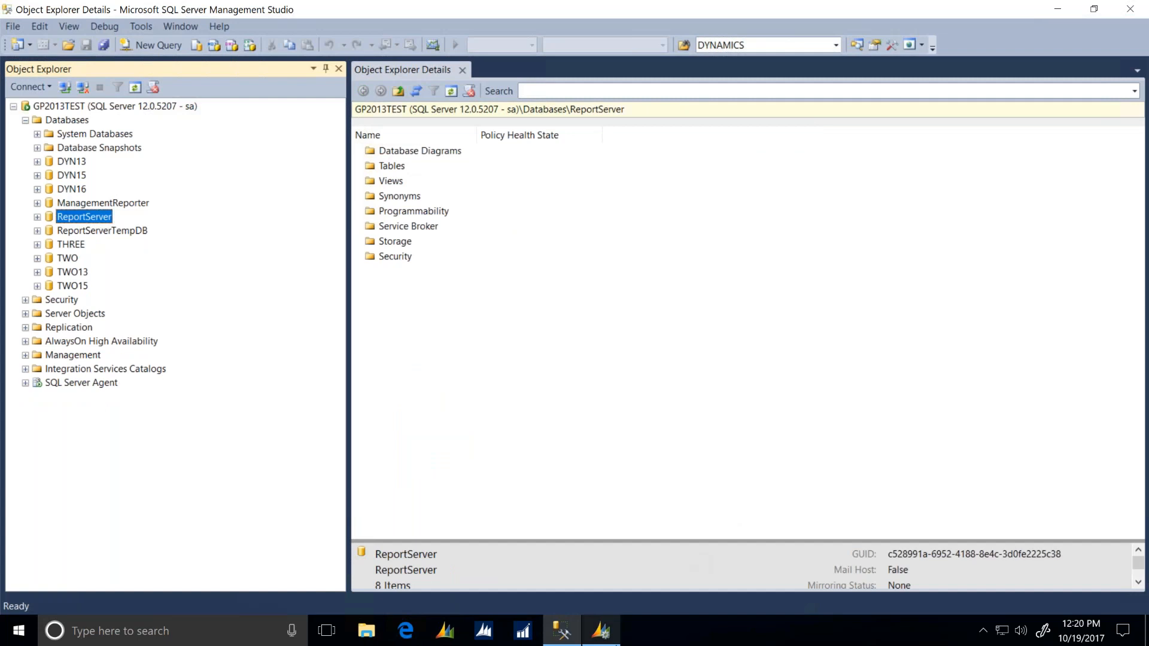
# Return to the Configuration Console and start the Management Reporter 2012 Process Service and Application Service.
pyautogui.click(614, 641)
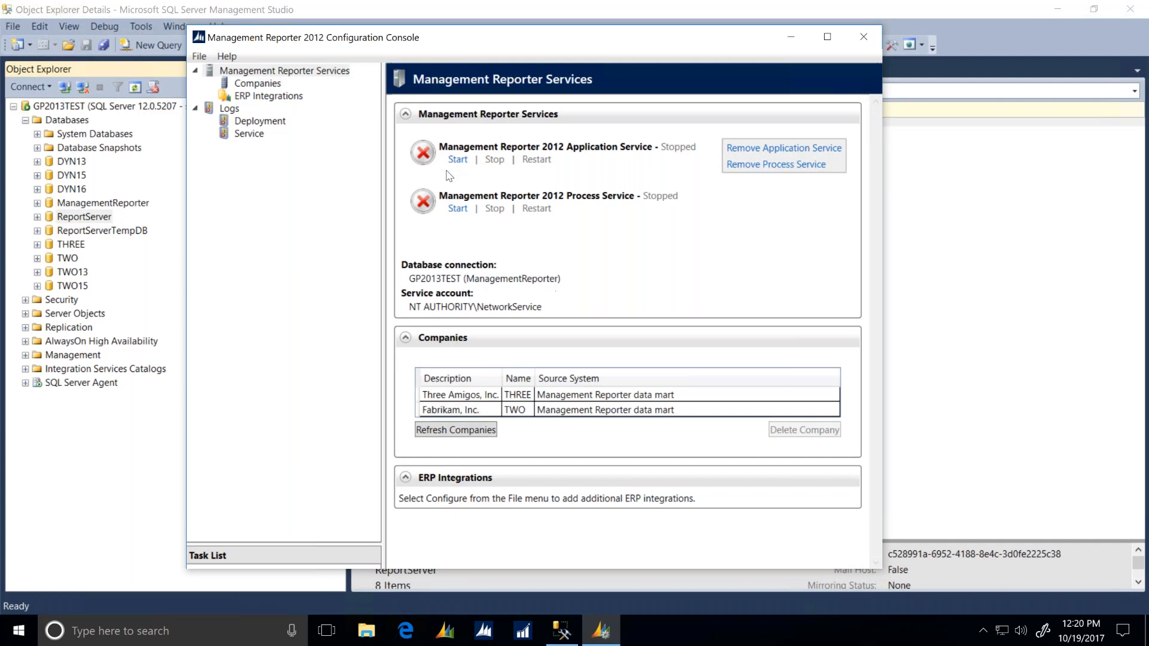
pyautogui.click(457, 210)
pyautogui.click(458, 160)
# Start a new Management Reporter configuration with Add Microsoft Dynamics GP Data Mart selected and continue past the prerequisite validation to the settings.
pyautogui.click(200, 57)
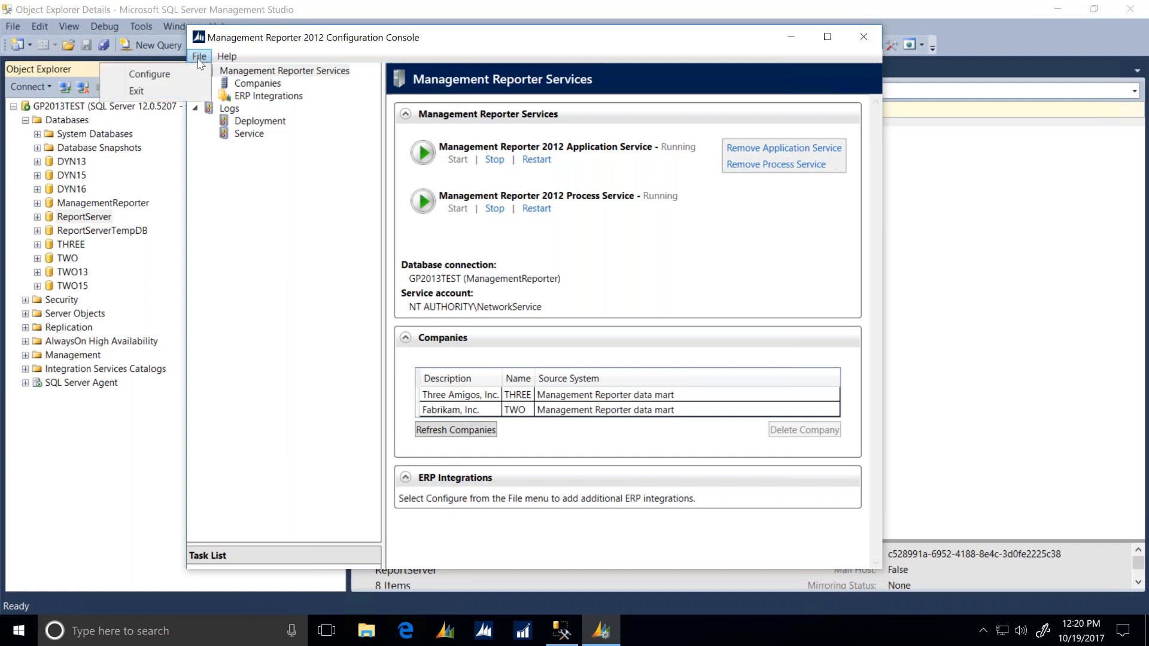
pyautogui.click(201, 75)
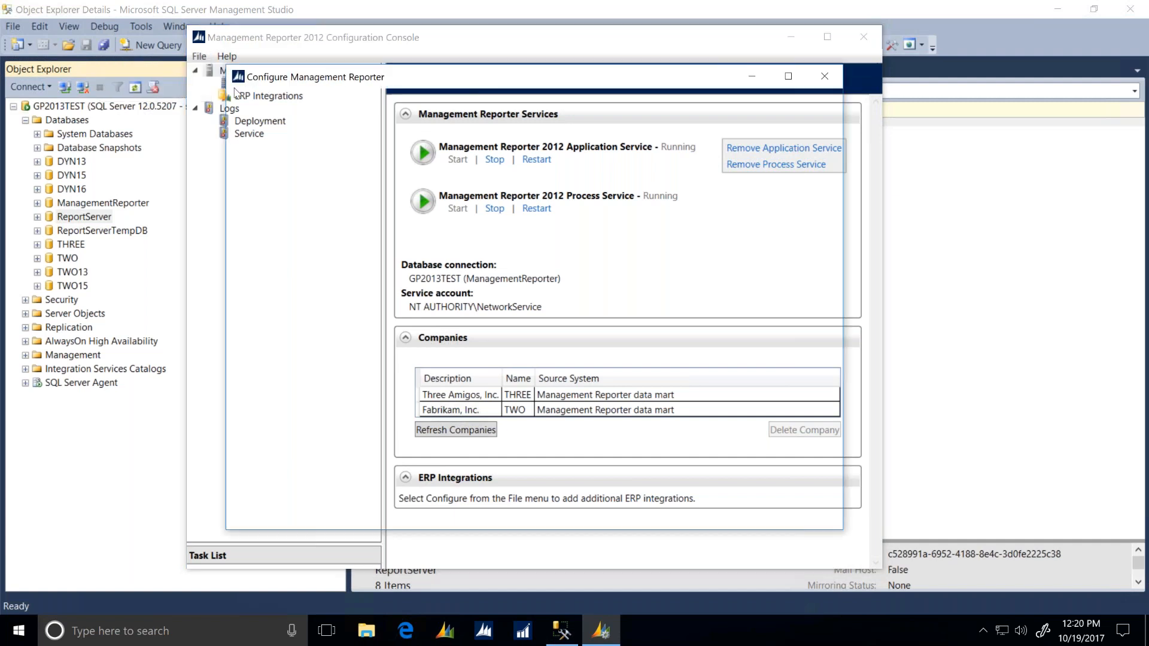
pyautogui.click(281, 221)
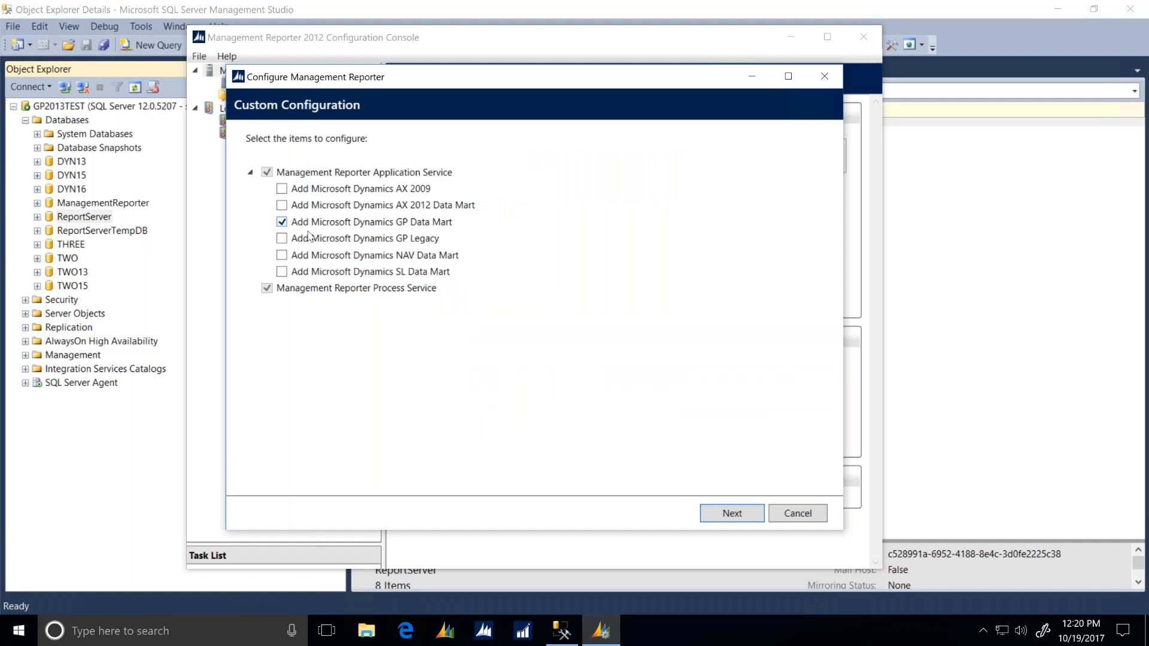
pyautogui.click(735, 516)
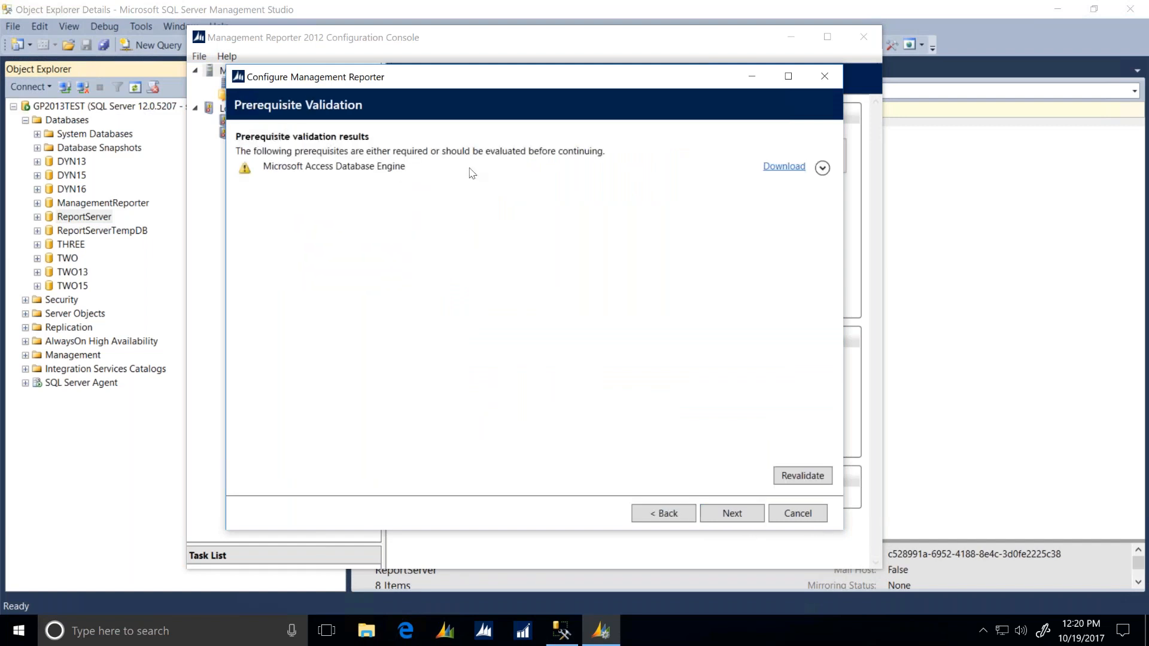
pyautogui.click(740, 521)
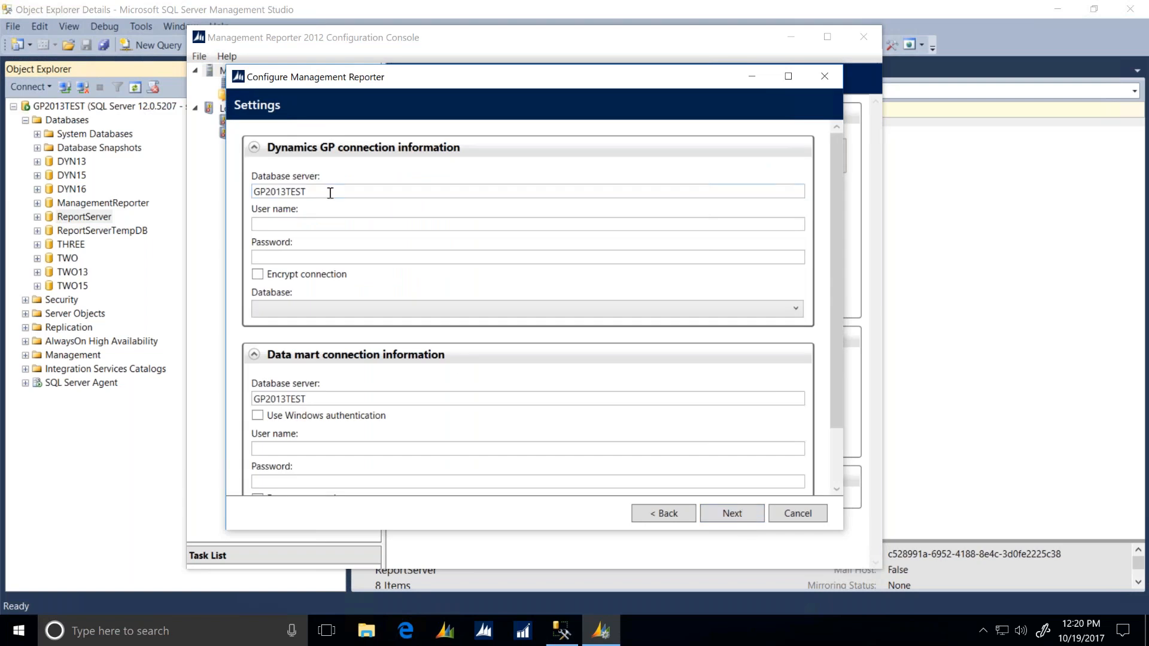
# Fill in the Dynamics GP connection with user name sa, its password and the DYN16 database.
pyautogui.click(337, 195)
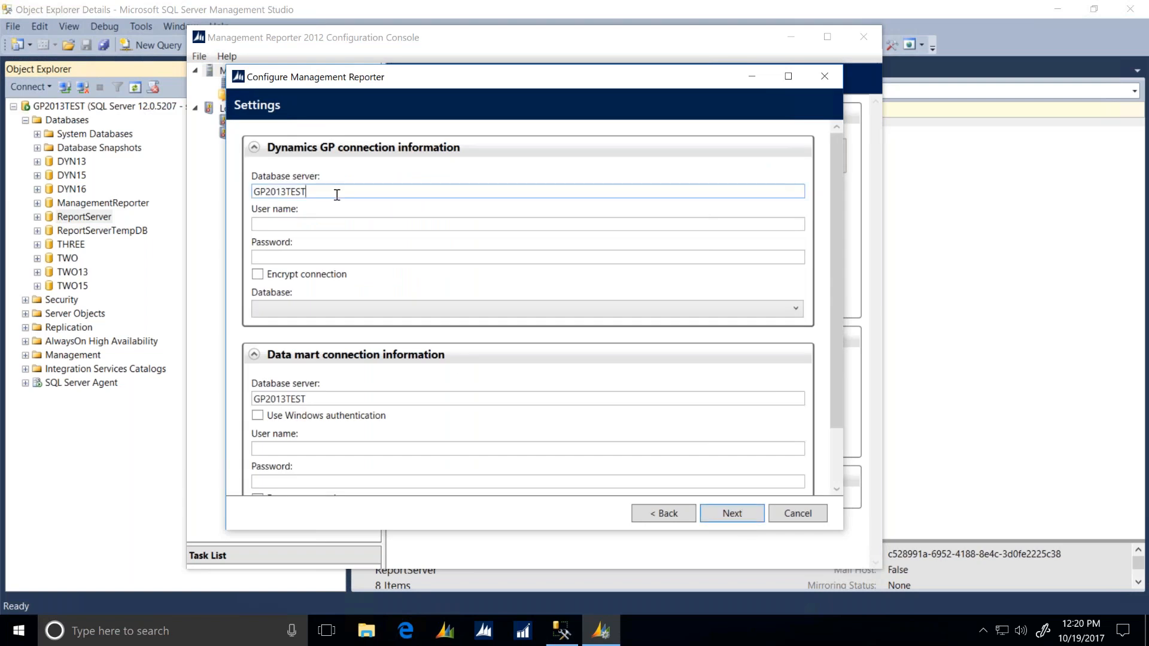
pyautogui.click(328, 224)
pyautogui.write('sa')
pyautogui.press('Tab')
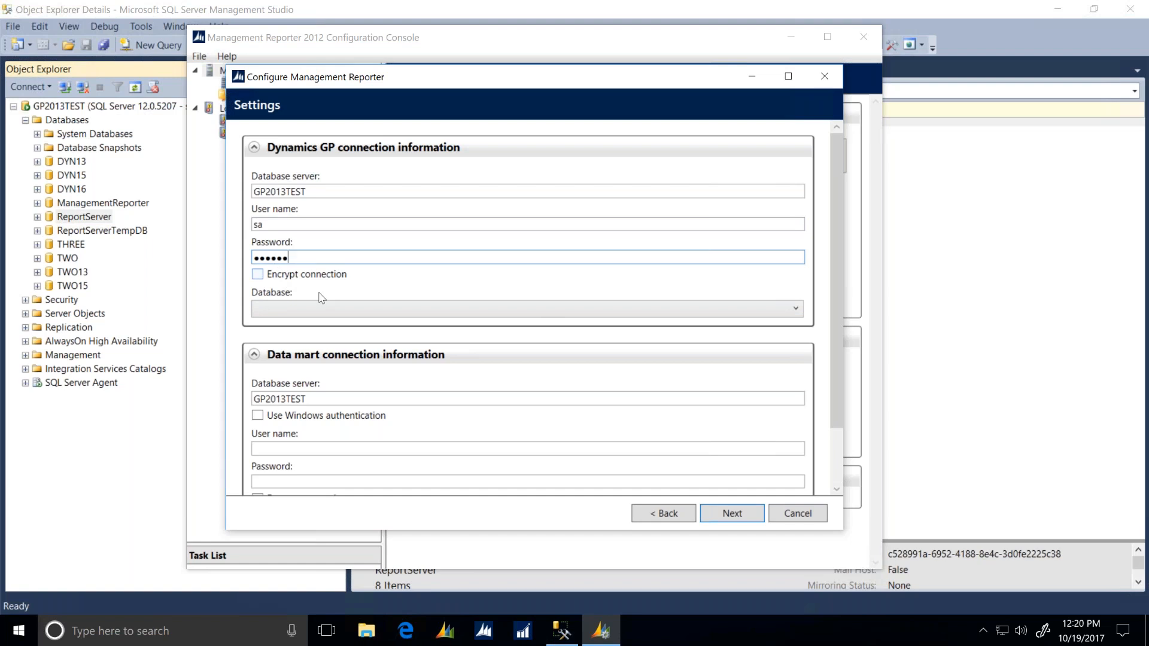
pyautogui.click(796, 309)
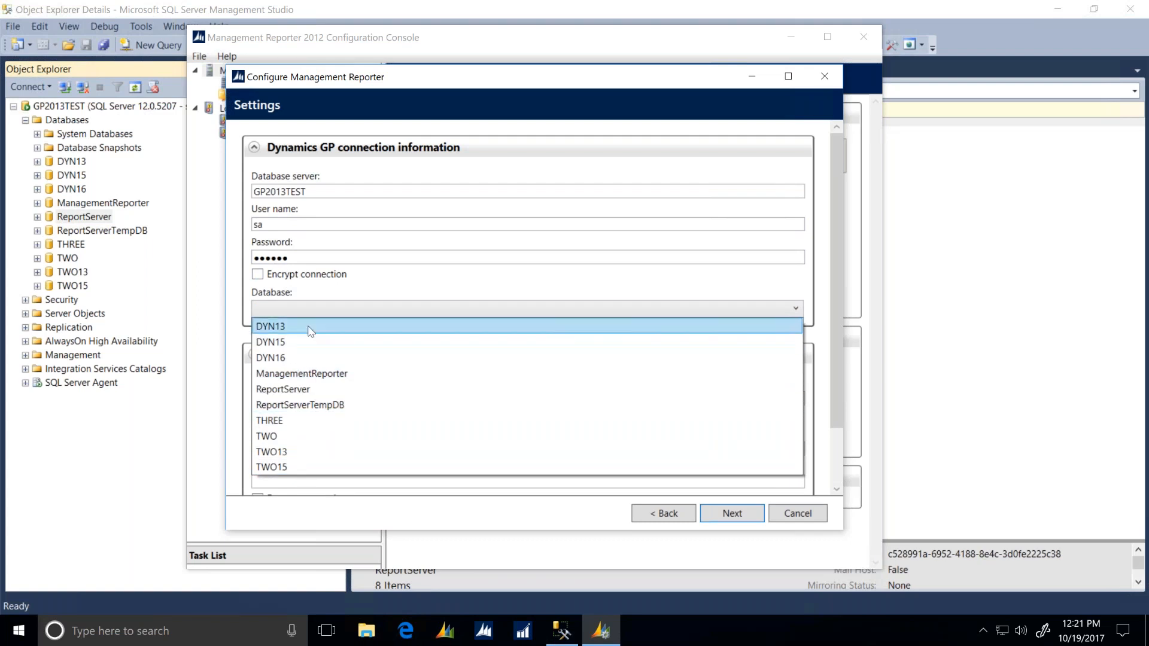
pyautogui.click(309, 357)
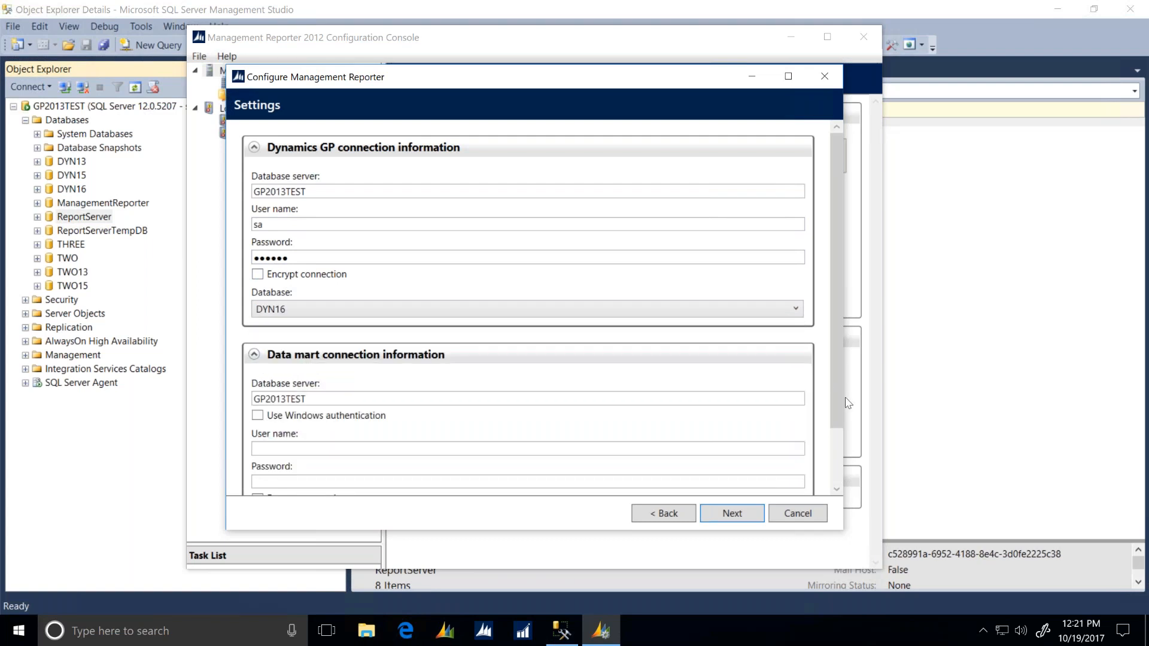
# Fill in the data mart connection with user name sa and its password, keeping ManagementReporterDM as the database.
pyautogui.scroll(-3, 838, 395)
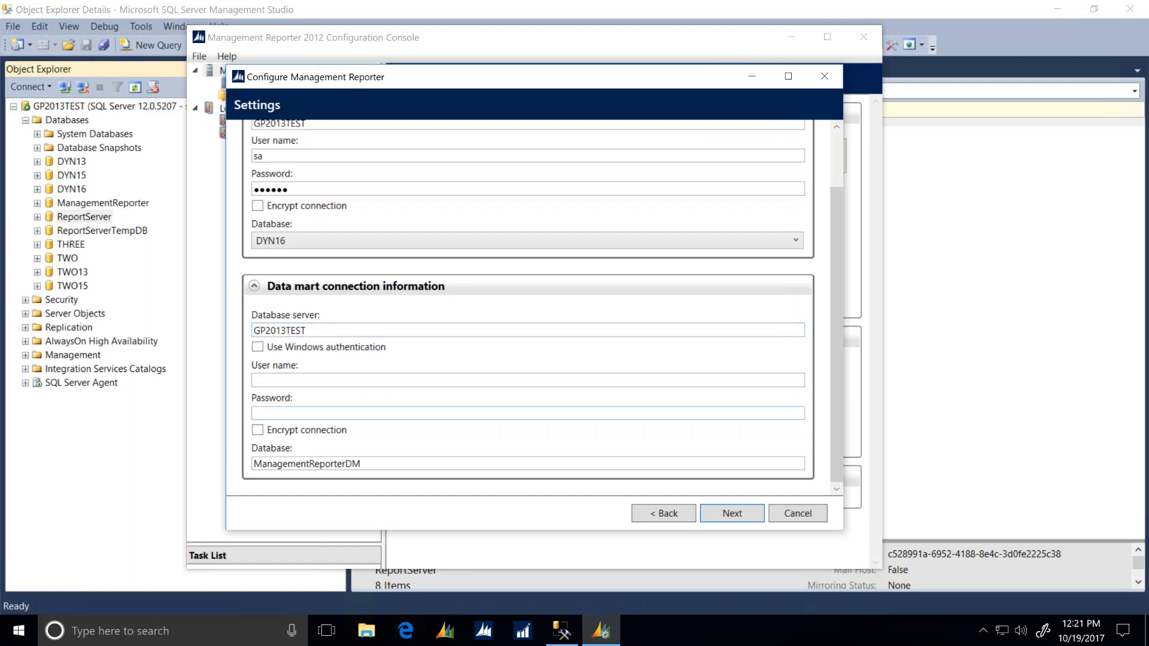
pyautogui.click(336, 382)
pyautogui.write('sa')
pyautogui.click(311, 415)
pyautogui.write('p')
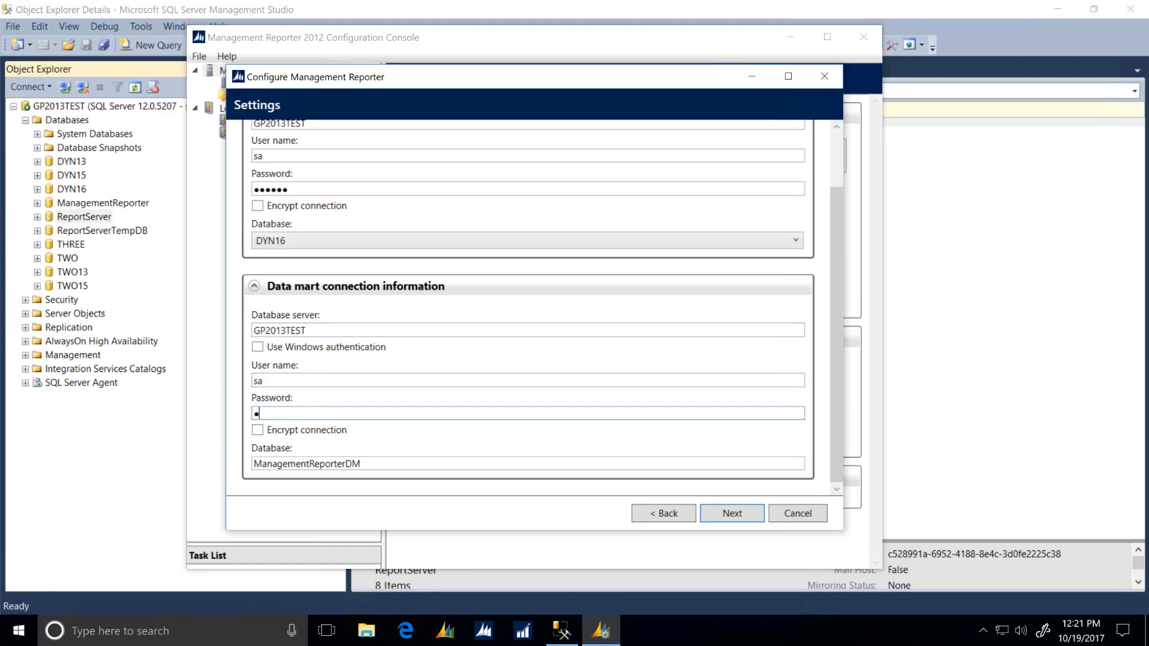
pyautogui.write('•••••')
pyautogui.click(377, 460)
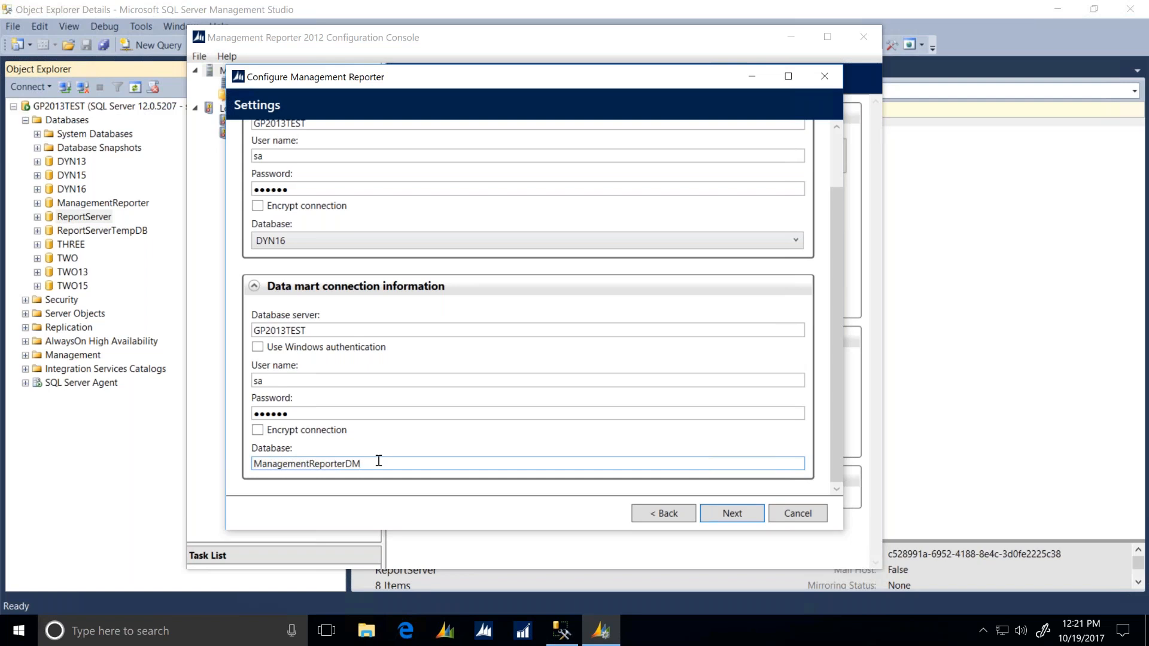
# Accept the connection settings, run the Microsoft Dynamics GP Data Mart configuration and close the wizard.
pyautogui.click(729, 515)
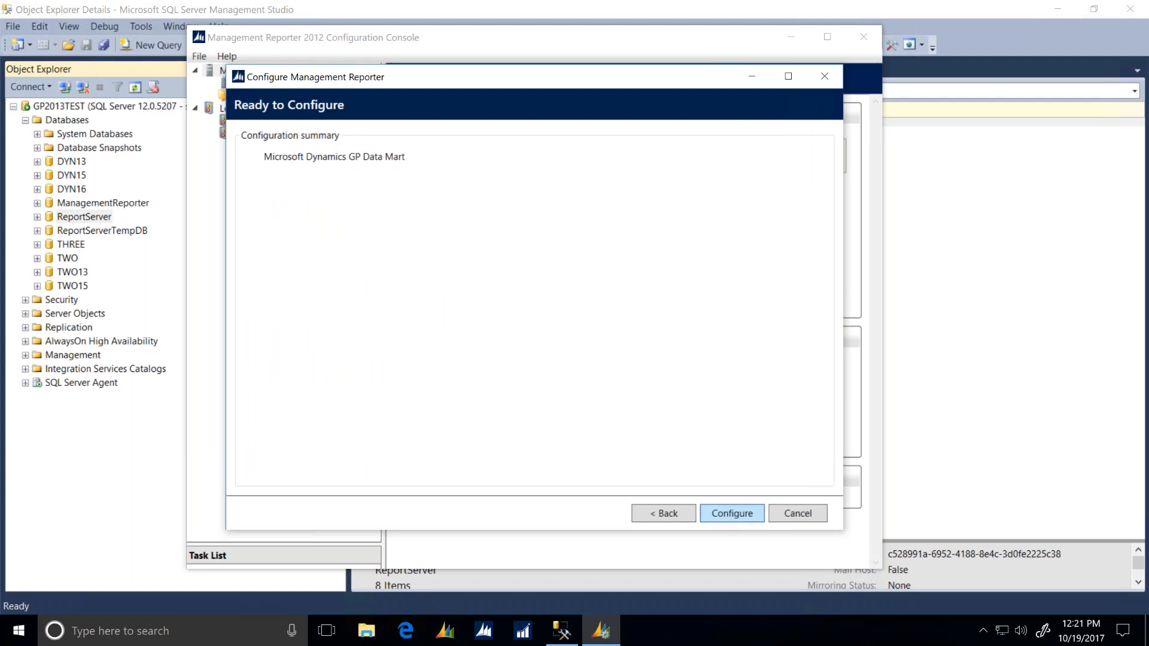
pyautogui.click(731, 514)
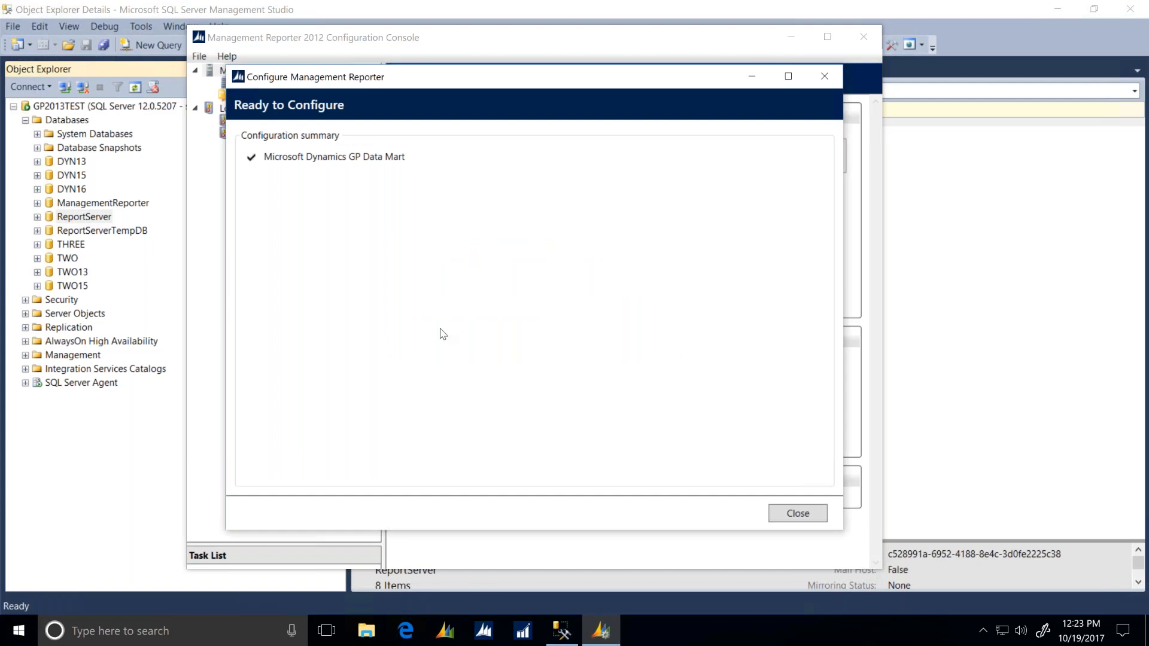
pyautogui.click(799, 513)
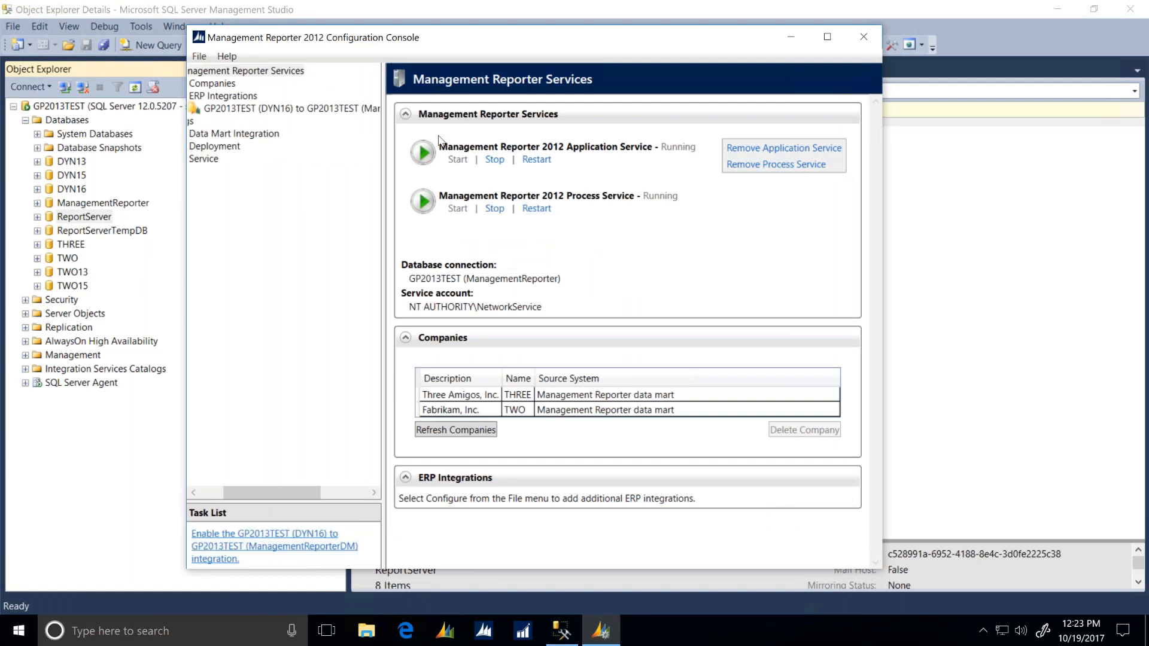
# Check the Management Reporter Services overview and open the details of the GP2013TEST (DYN16) to GP2013TEST (ManagementReporterDM) integration.
pyautogui.click(233, 548)
pyautogui.click(272, 546)
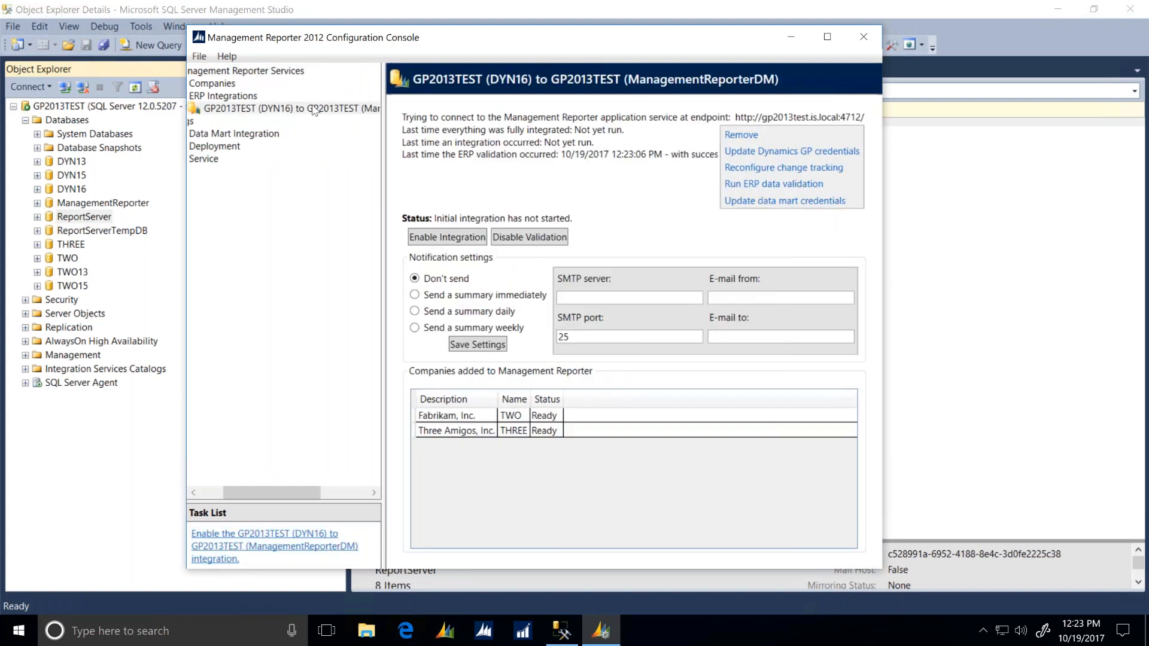
pyautogui.click(250, 73)
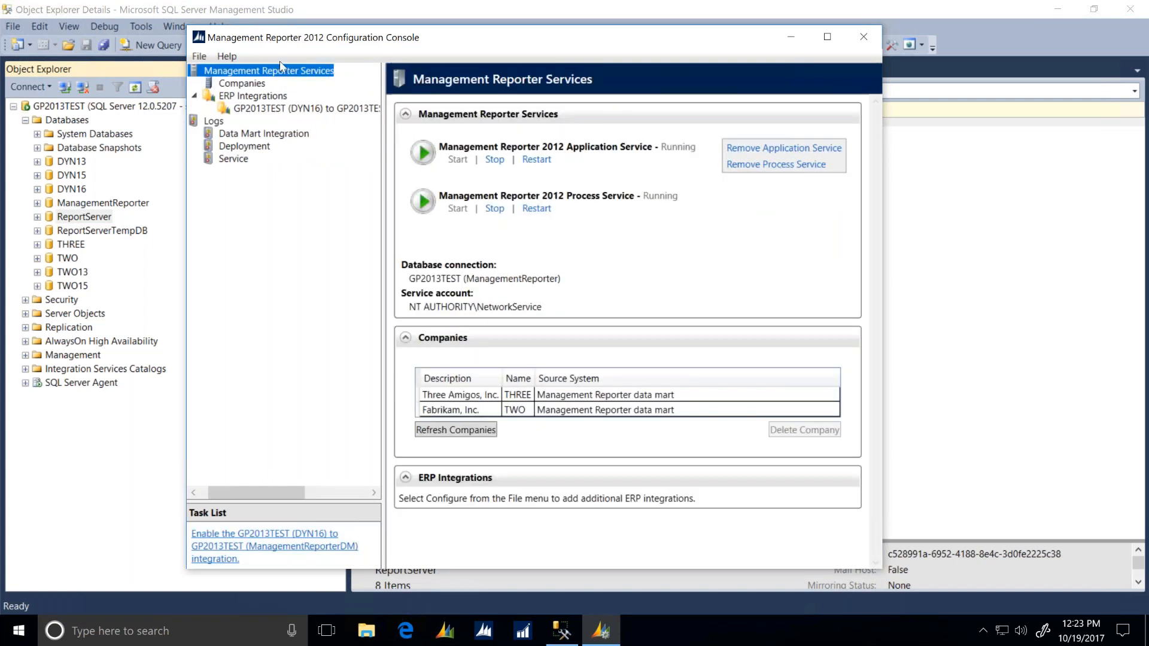
pyautogui.click(293, 110)
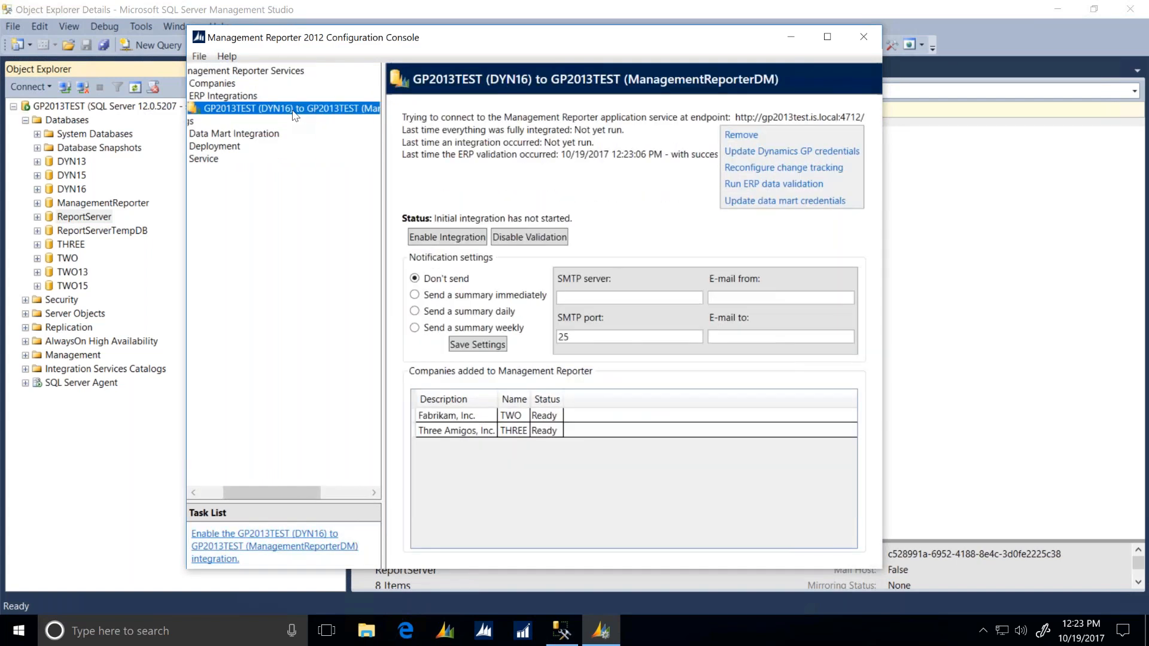
# Enable the GP2013TEST (DYN16) to GP2013TEST (ManagementReporterDM) integration from its pending task.
pyautogui.click(267, 74)
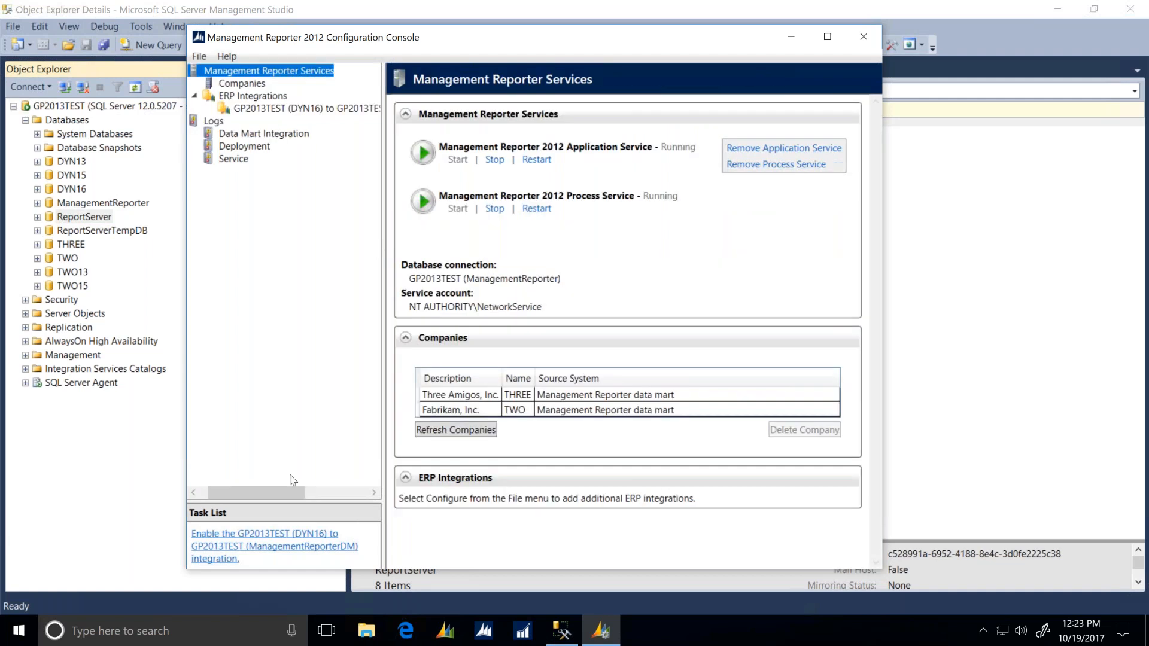
pyautogui.click(279, 544)
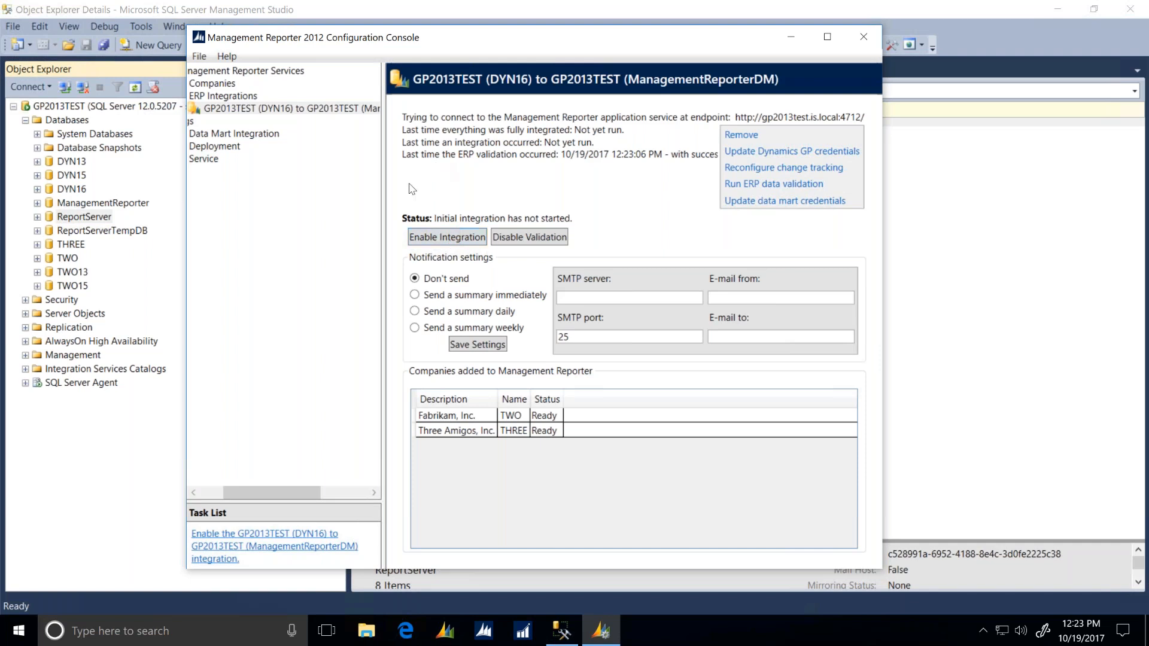
pyautogui.click(419, 239)
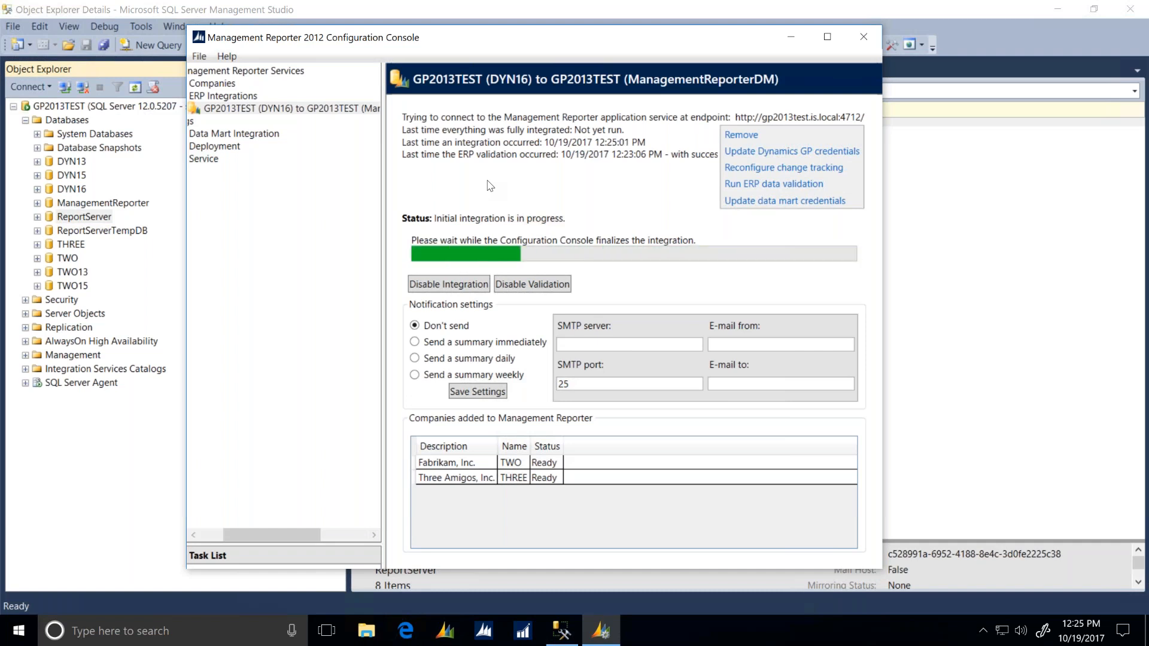
# Switch to SQL Server Management Studio, refresh the GP2013TEST server's object tree and select the ManagementReporterDM database.
pyautogui.click(119, 459)
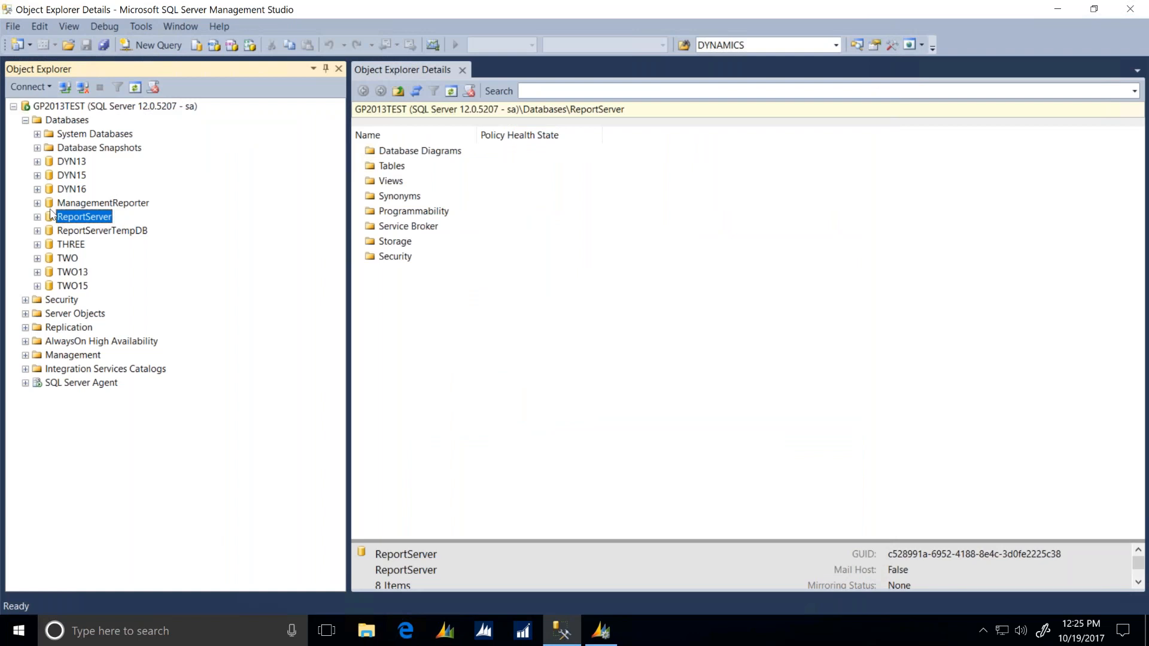
pyautogui.rightClick(123, 108)
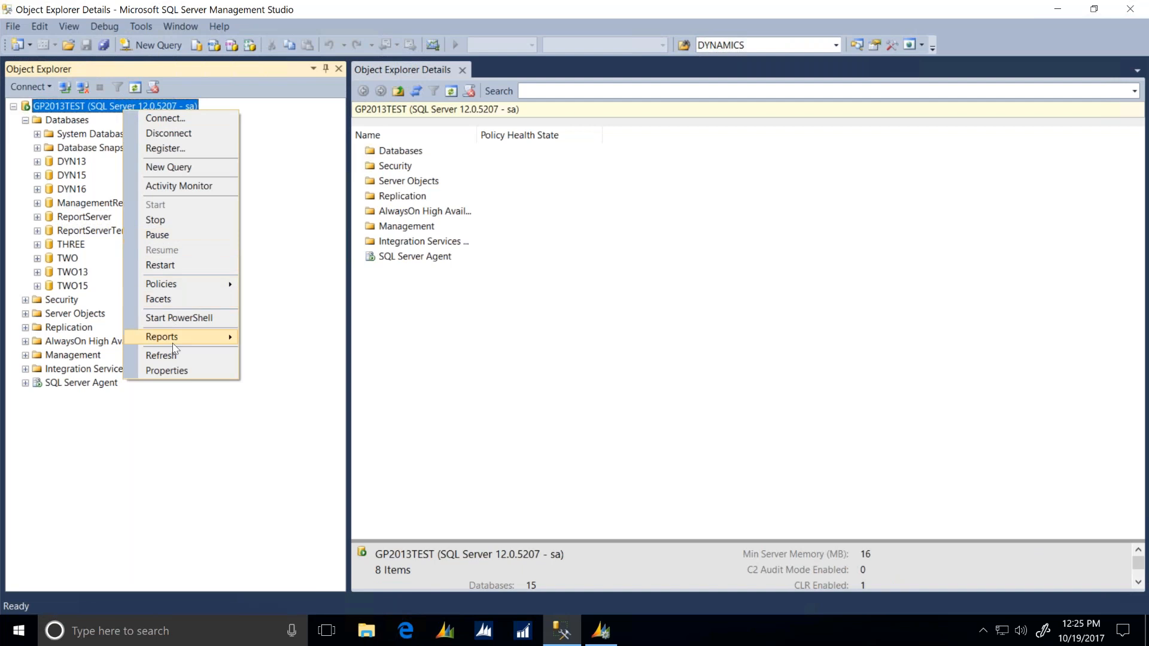
pyautogui.click(171, 358)
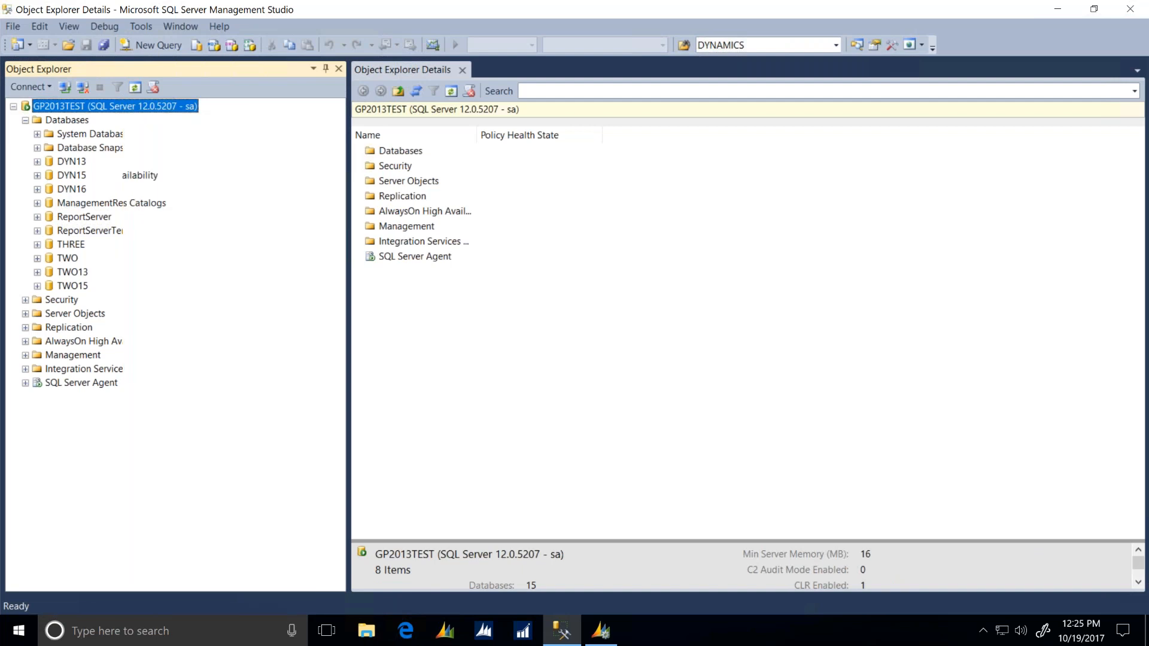
pyautogui.click(25, 120)
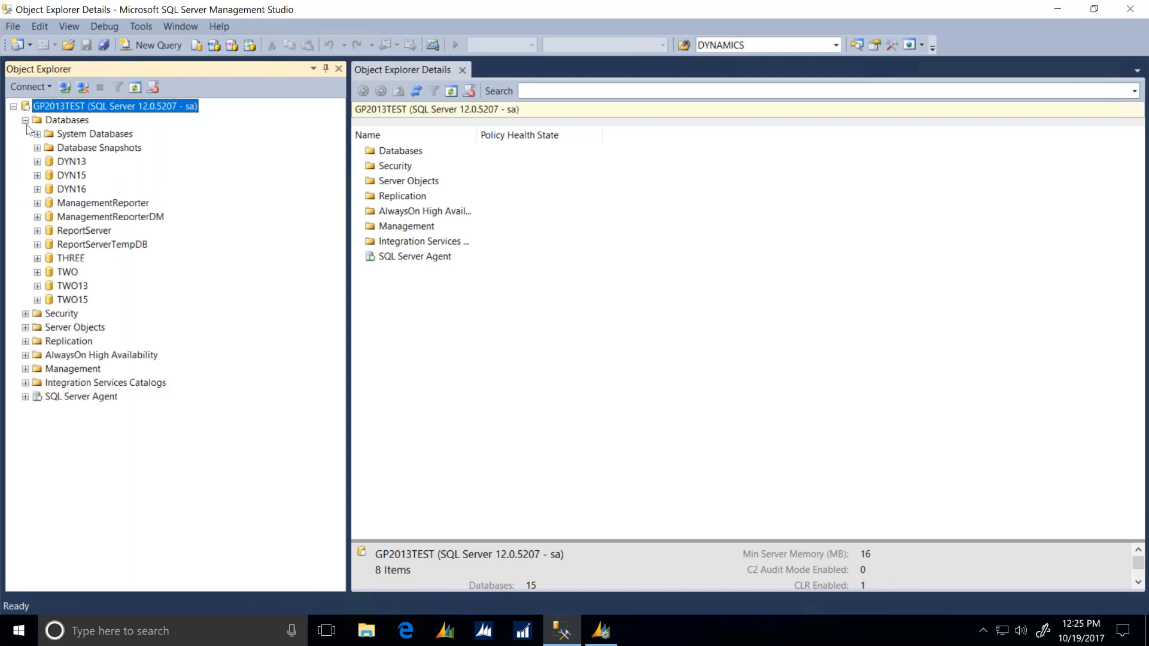
pyautogui.click(153, 219)
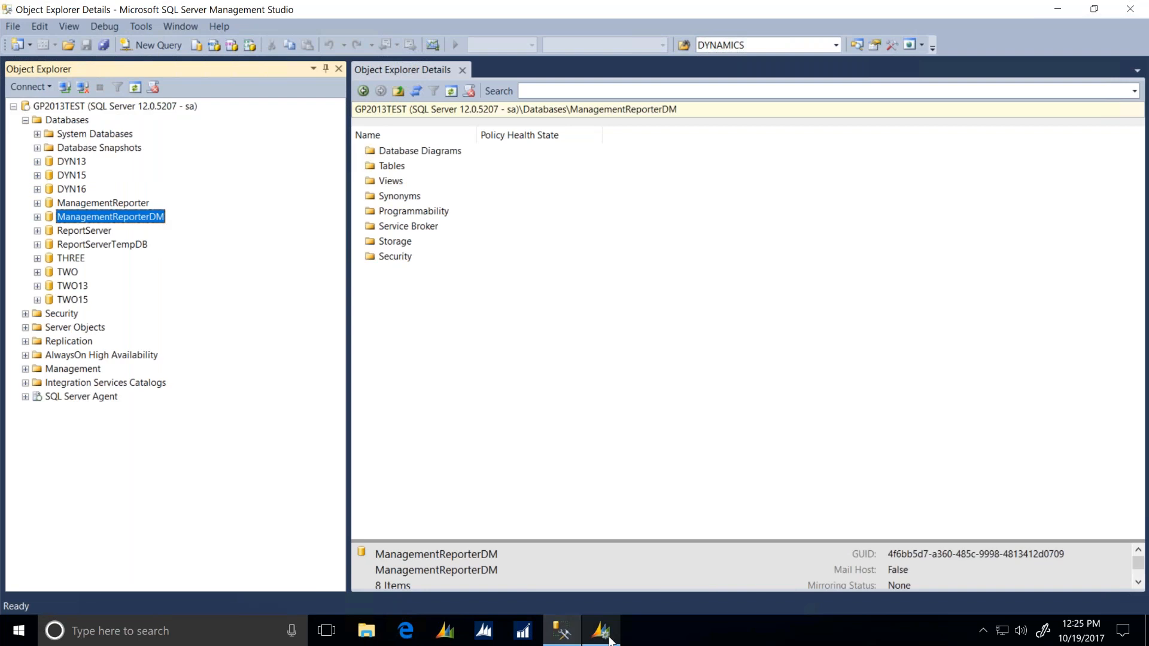
# Switch back to the Configuration Console to check the initial integration's status, and minimize the GP2013TEST remote session.
pyautogui.click(609, 638)
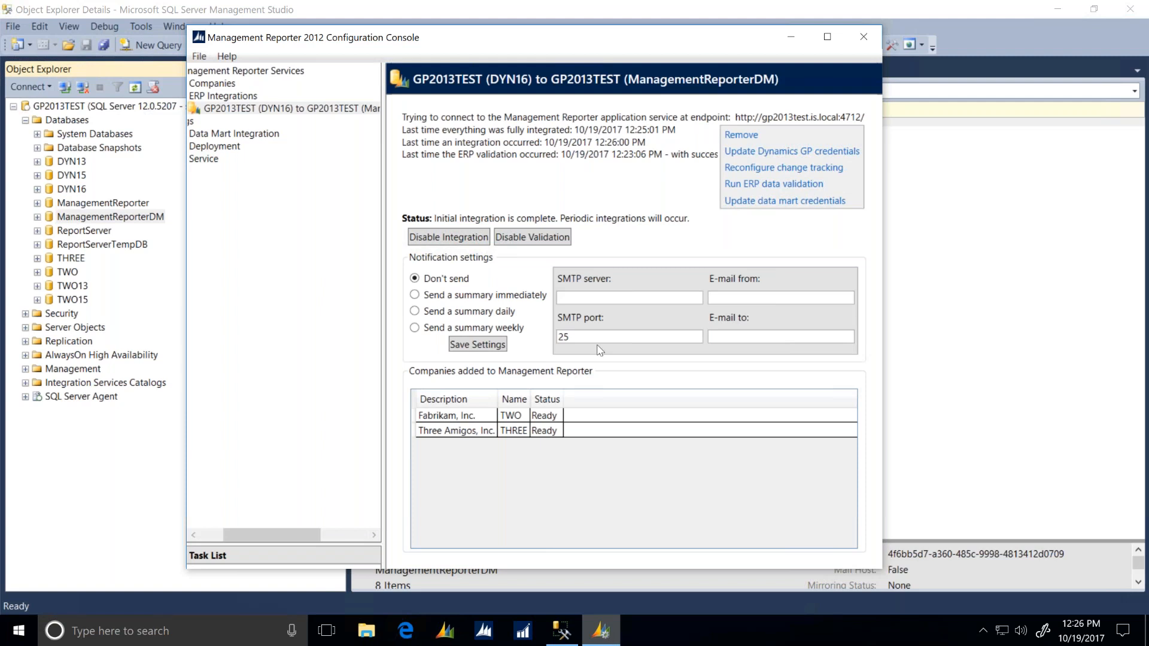
pyautogui.moveTo(654, 0)
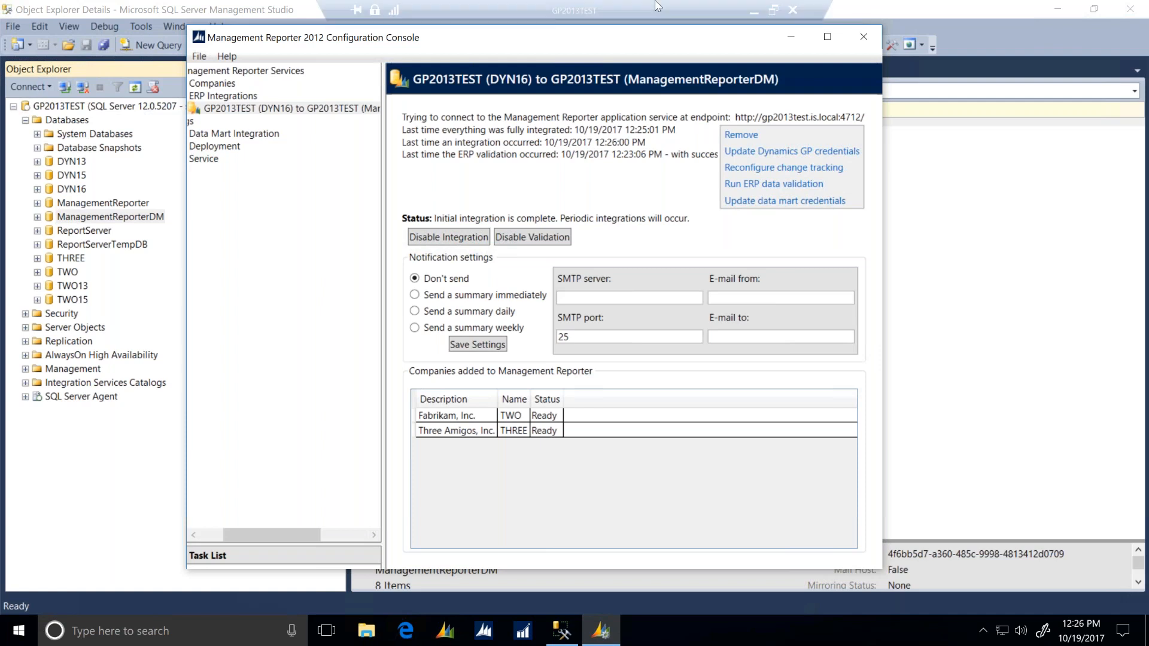
pyautogui.click(754, 4)
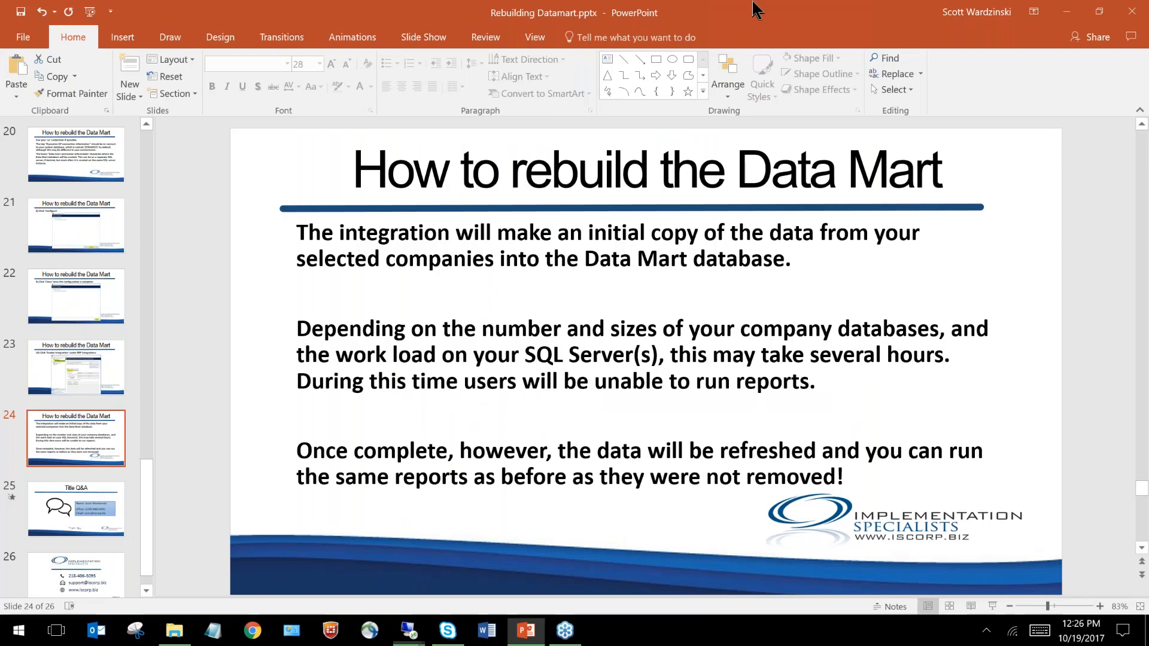